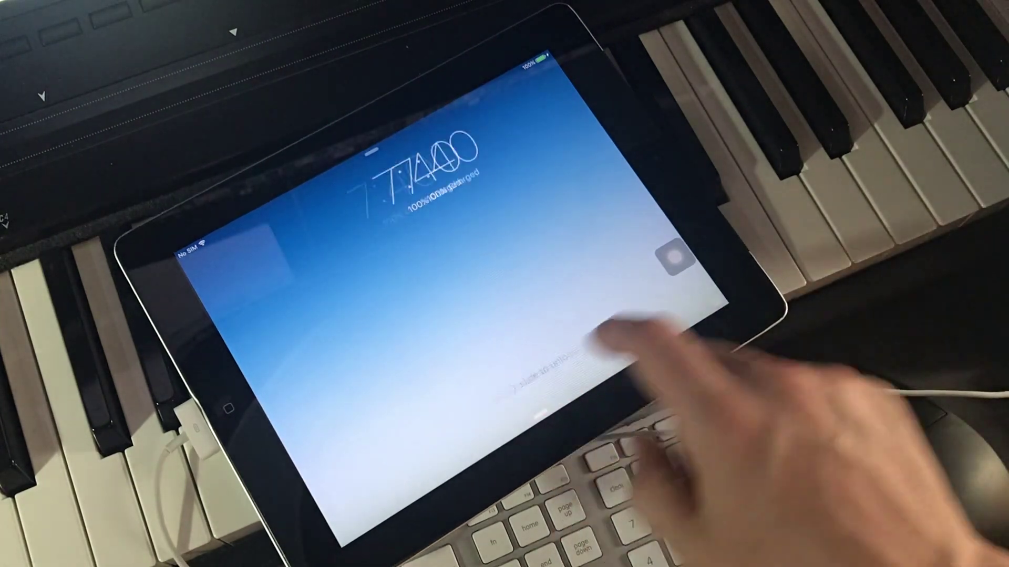
# - Swipe the lock-screen slider to unlock the iPad
pyautogui.moveTo(488, 415); pyautogui.dragTo(604, 368)
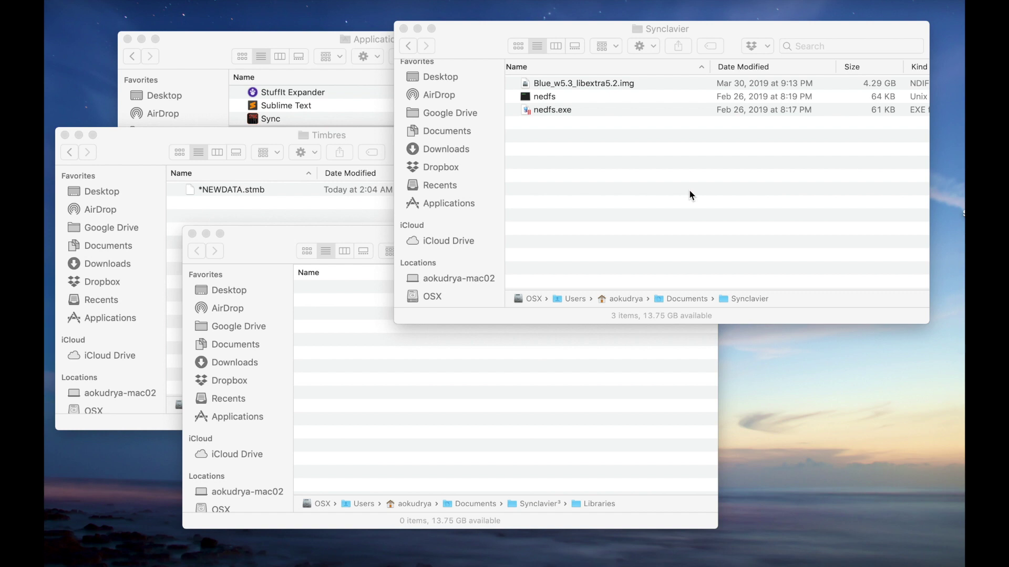
# - Check the Blue_w5.3_libextra5.2.img disk image in the Synclavier window, then switch to SheepShaver
pyautogui.click(586, 87)
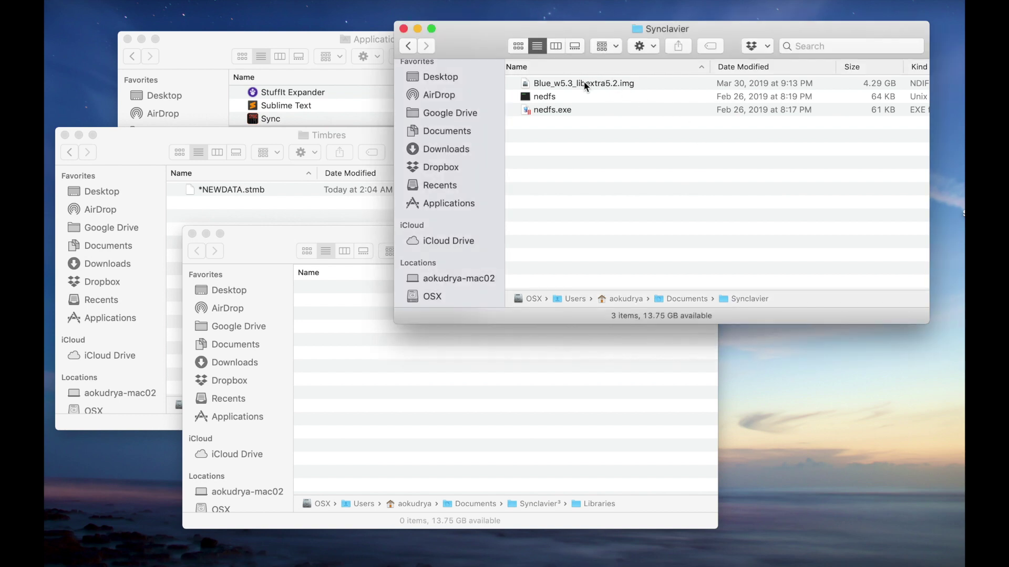
pyautogui.click(586, 87)
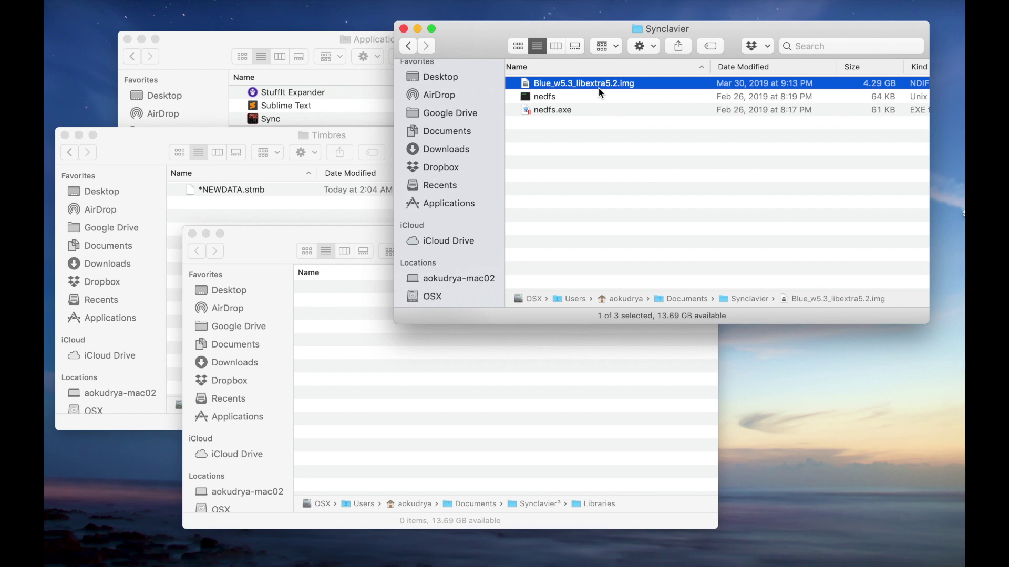
pyautogui.click(585, 127)
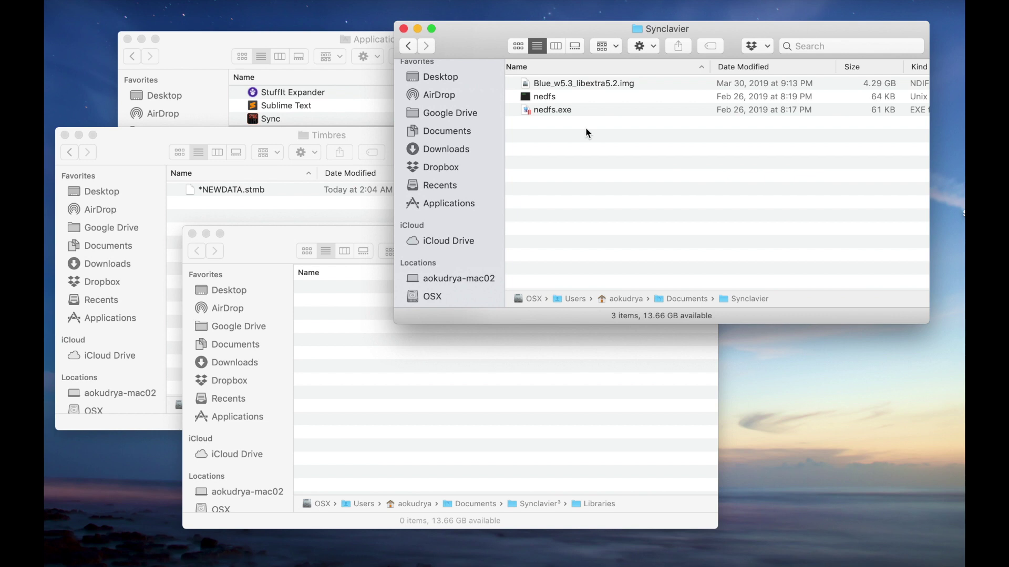
pyautogui.click(738, 561)
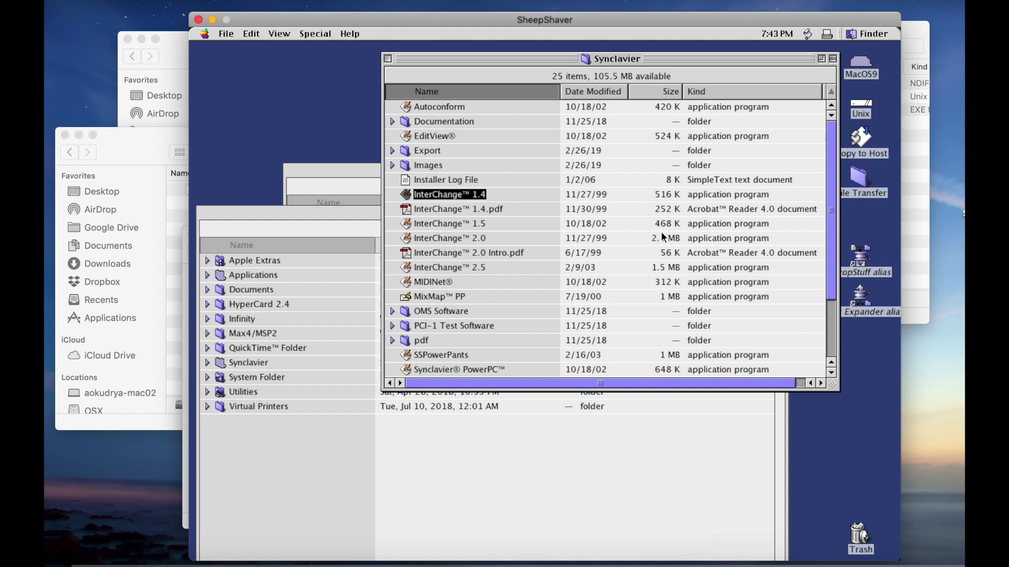
# - Launch InterChange 1.4 and set the W0 bus to the Blue_w5.3_libextra5.2.img disk image file
pyautogui.doubleClick(452, 196)
pyautogui.click(455, 196)
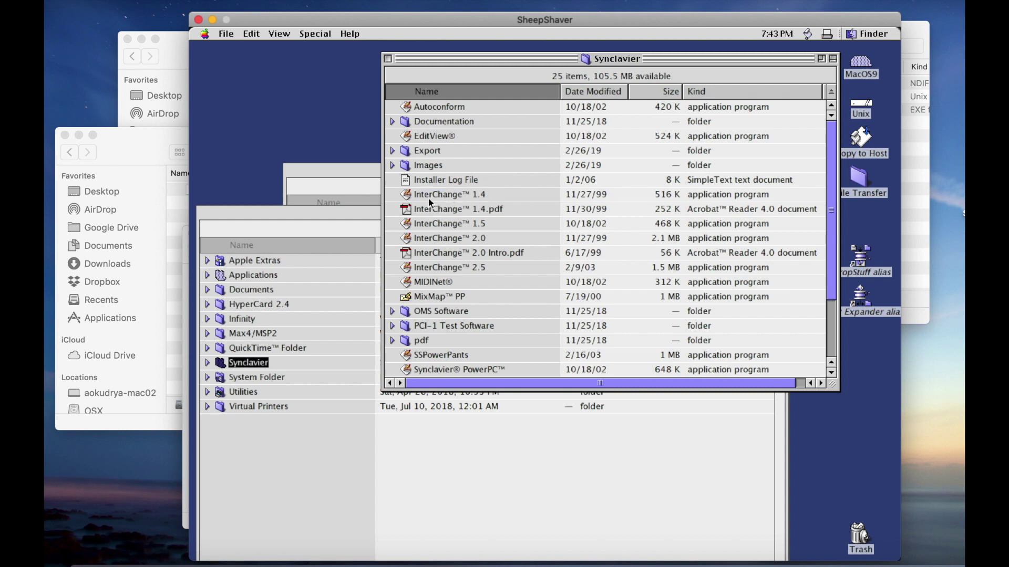
pyautogui.doubleClick(428, 196)
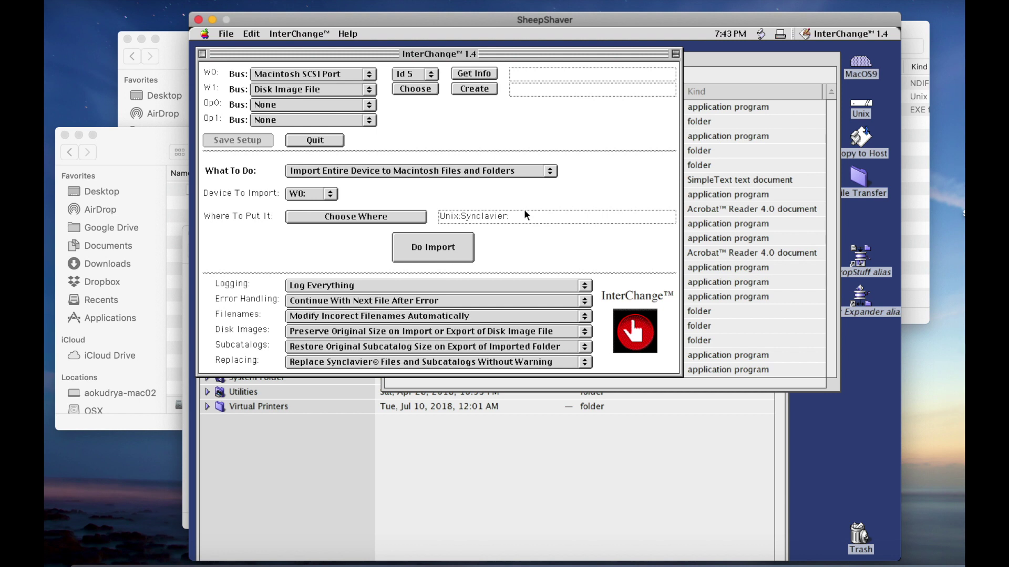
pyautogui.click(303, 77)
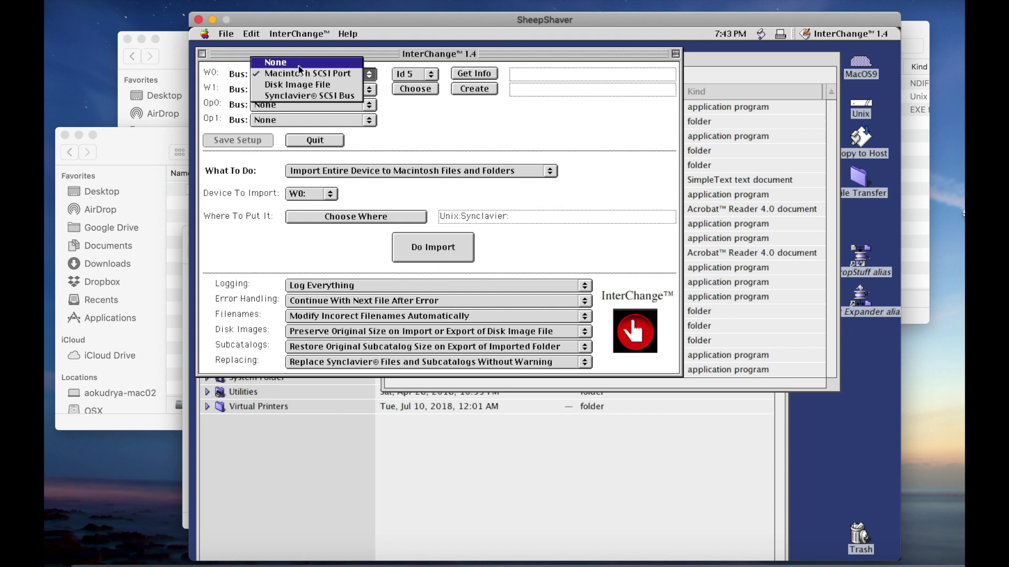
pyautogui.click(293, 89)
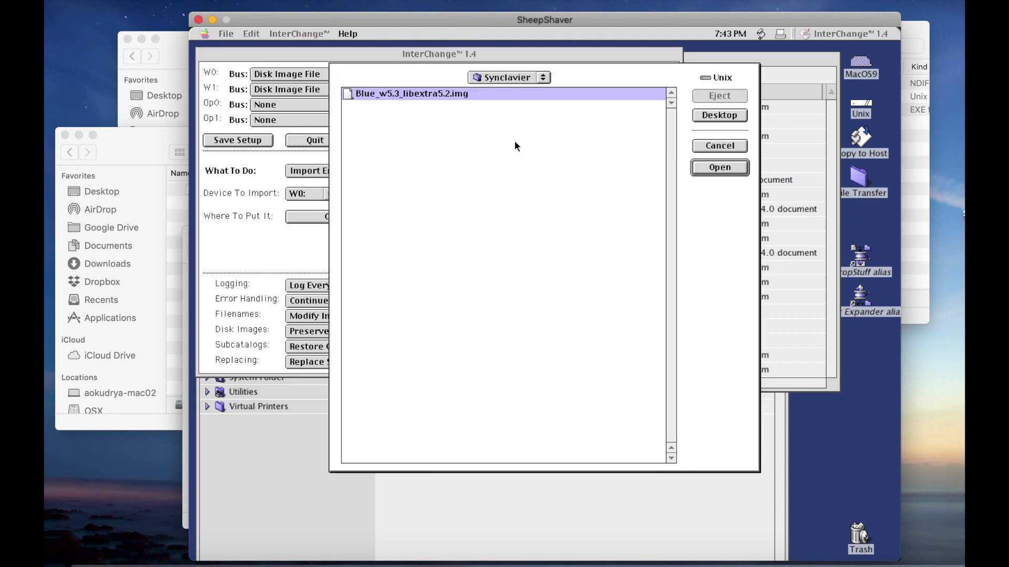
pyautogui.doubleClick(449, 92)
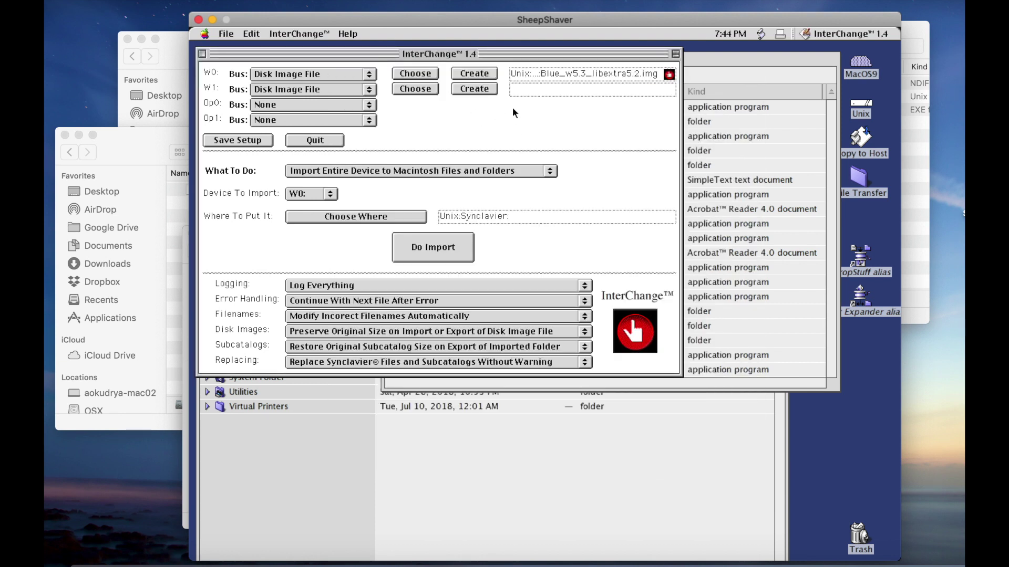
# - Set W1 to None, choose Import Entire Device, and make Synclavier the destination folder
pyautogui.click(321, 90)
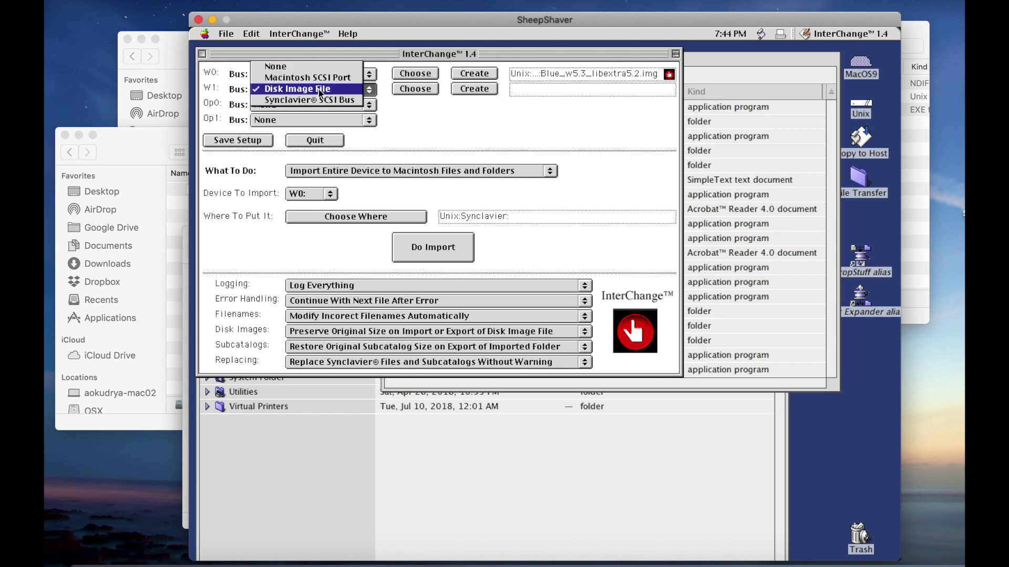
pyautogui.click(310, 68)
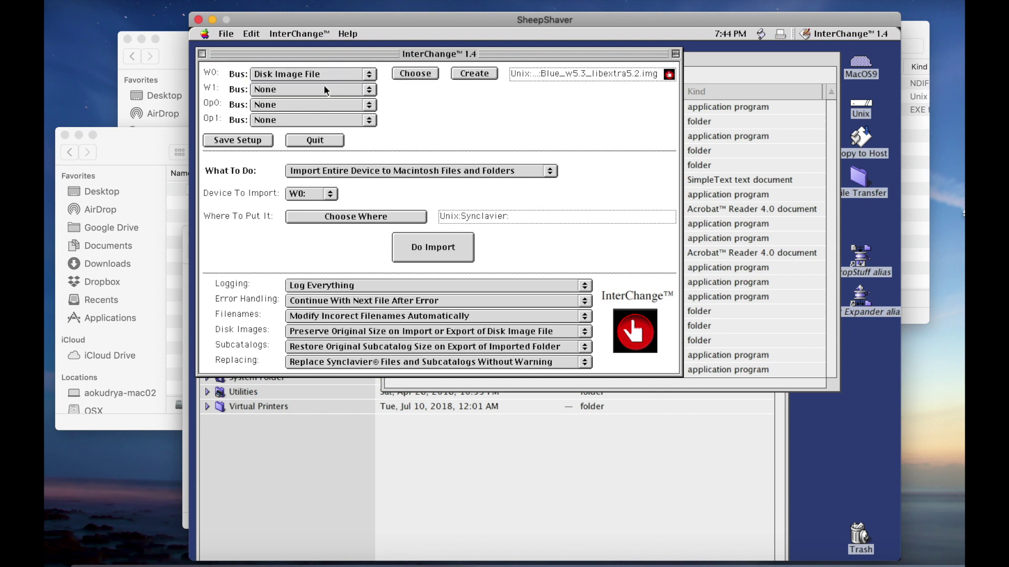
pyautogui.click(372, 171)
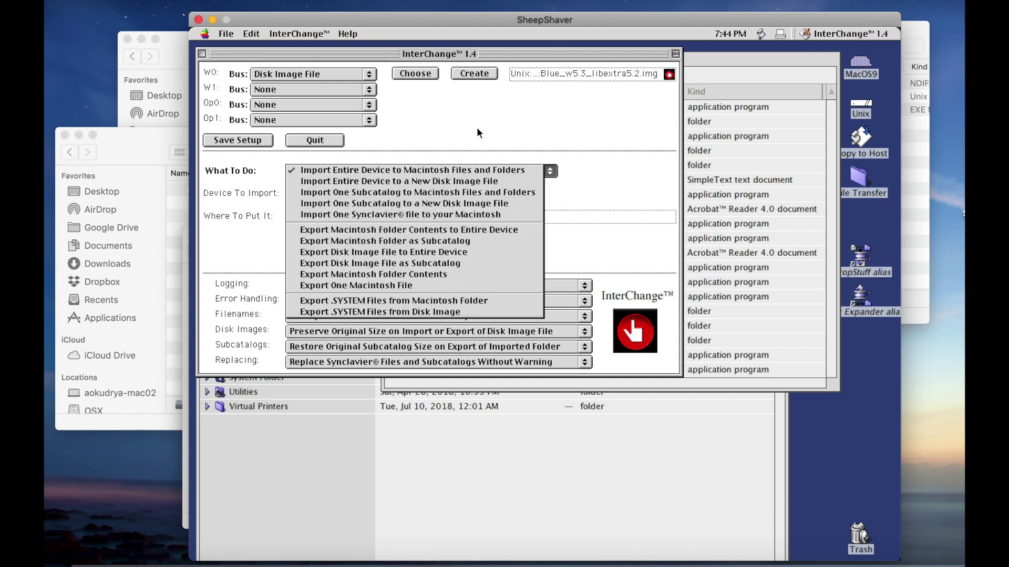
pyautogui.click(375, 171)
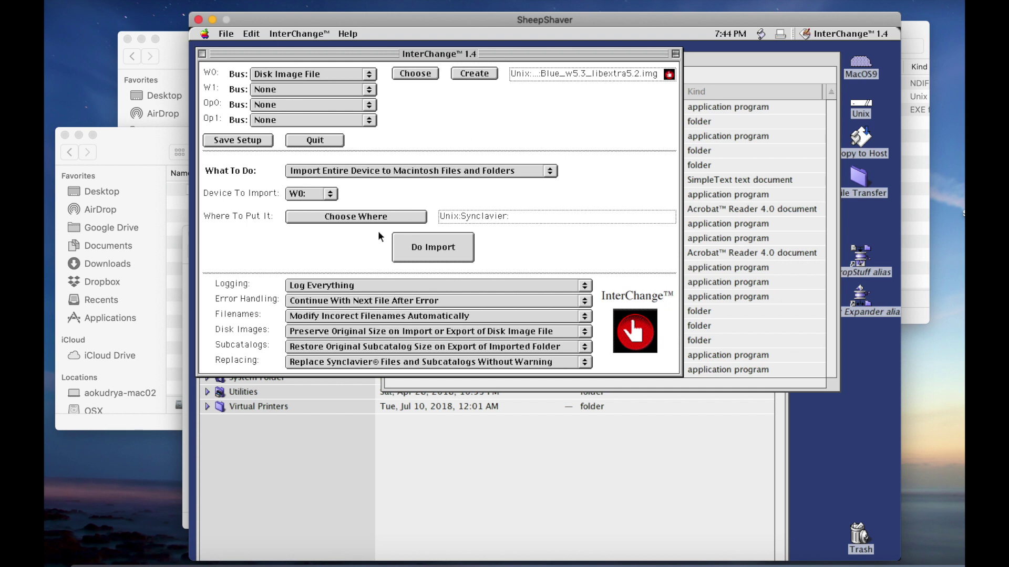
pyautogui.click(373, 217)
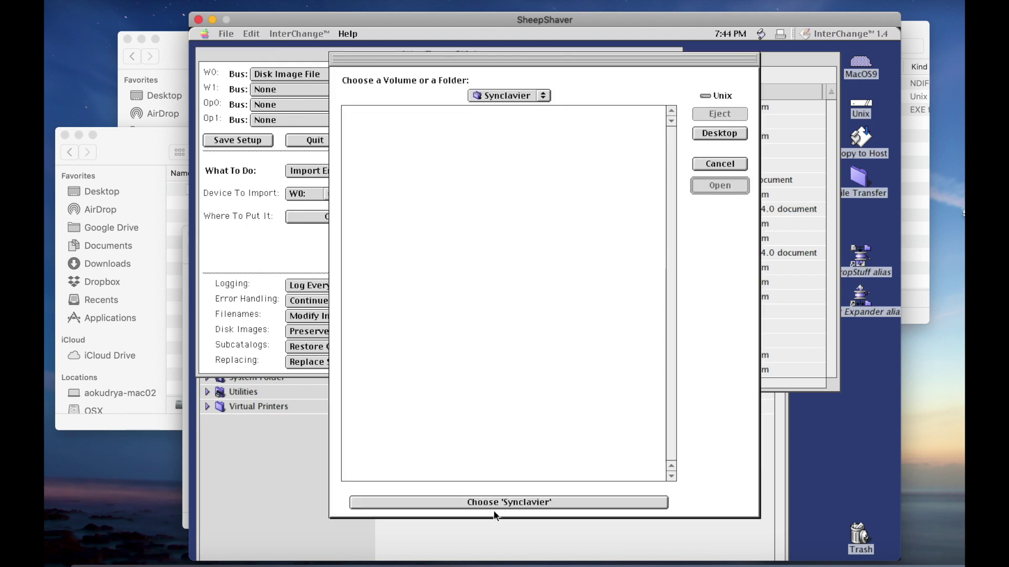
pyautogui.click(503, 95)
pyautogui.click(603, 85)
pyautogui.click(506, 502)
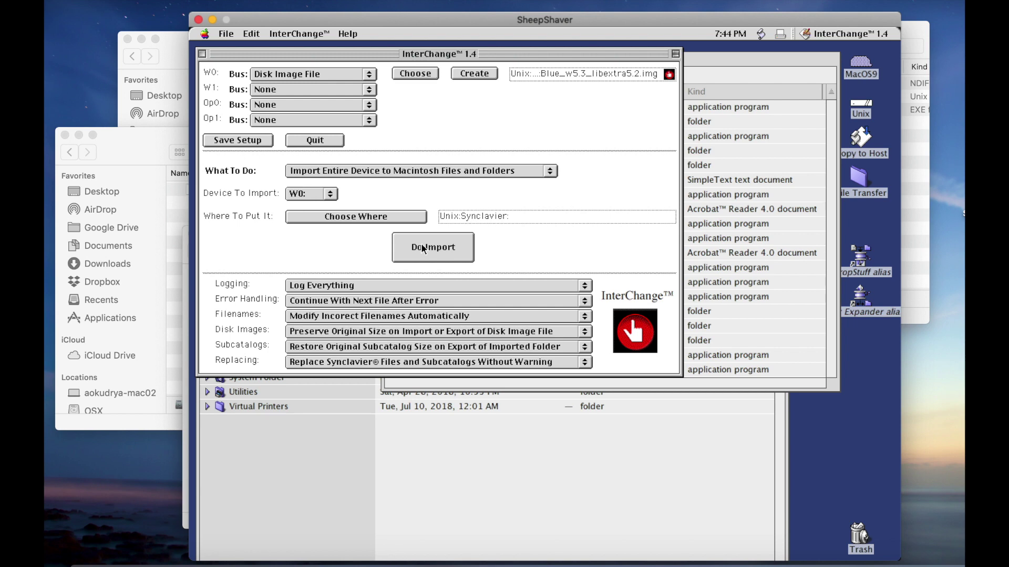
# - Minimize SheepShaver and the Synclavier window, open the desktop FM folder and expand FM-1
pyautogui.click(213, 19)
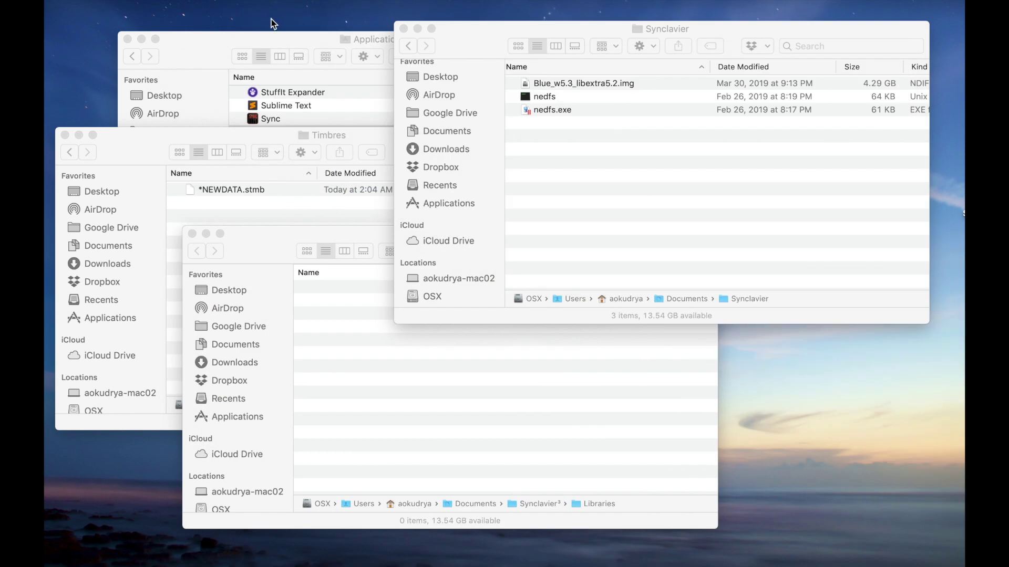
pyautogui.click(418, 28)
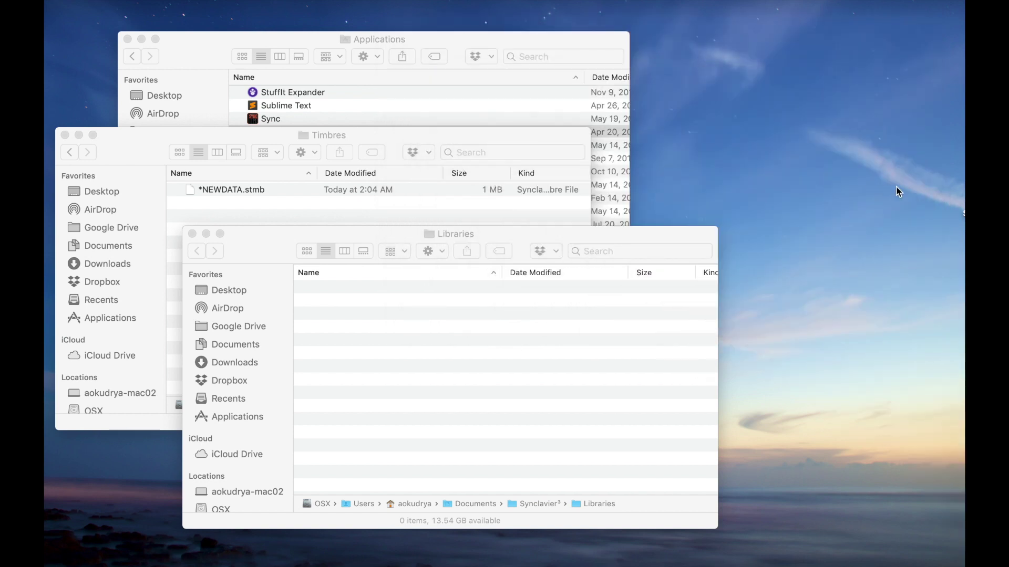
pyautogui.moveTo(954, 251); pyautogui.dragTo(811, 202)
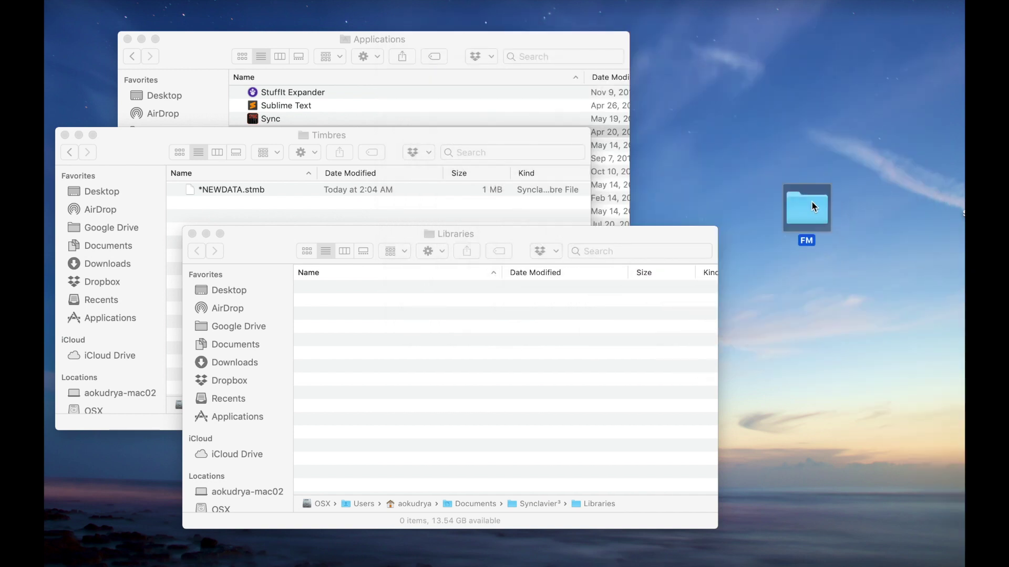
pyautogui.doubleClick(811, 202)
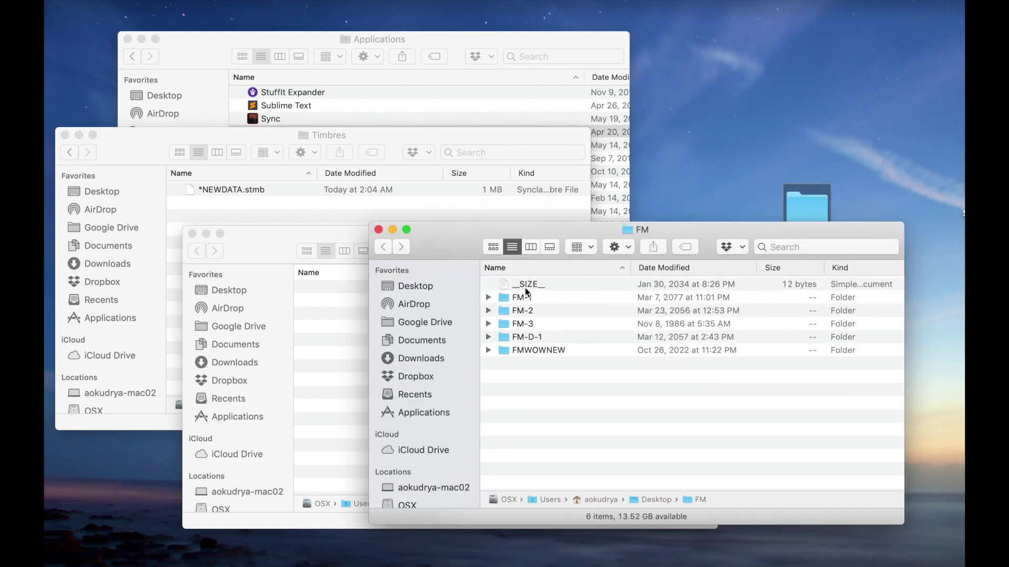
pyautogui.click(488, 297)
# - Launch Synclavier³ from the Applications folder
pyautogui.moveTo(471, 243); pyautogui.dragTo(482, 103)
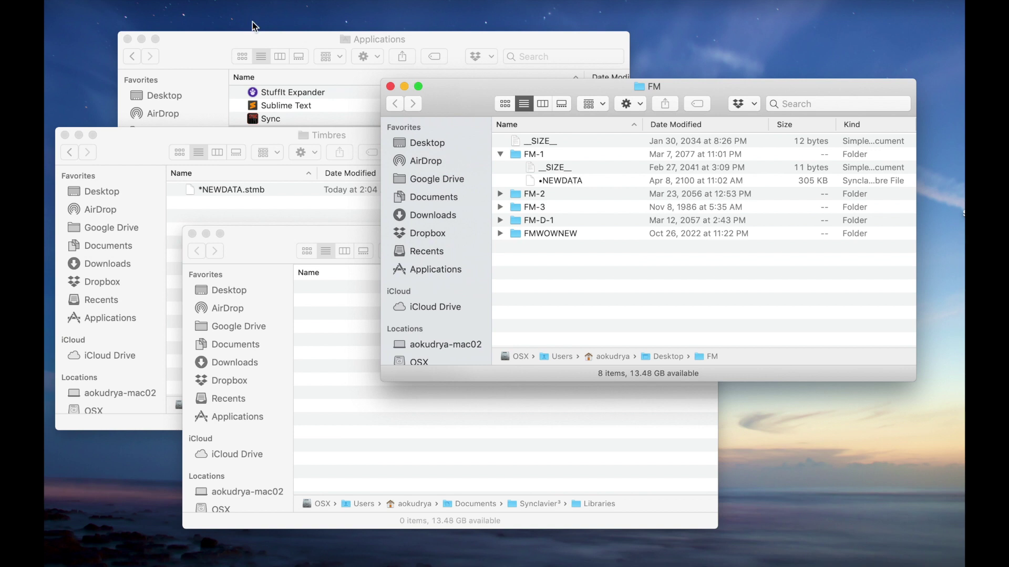
pyautogui.click(200, 37)
pyautogui.doubleClick(286, 133)
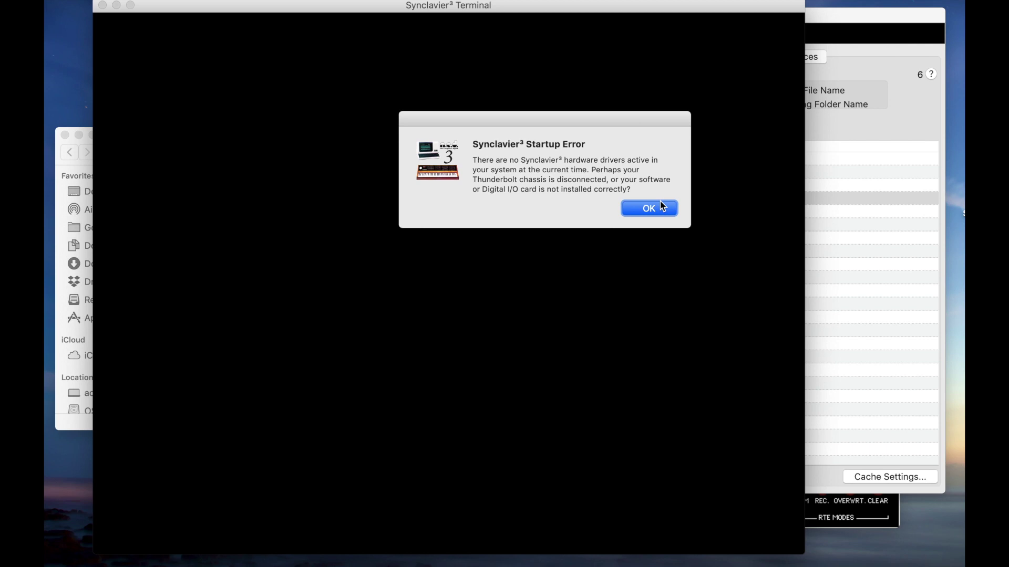
# - Dismiss the missing-hardware-drivers startup error and move the Asset Library window left
pyautogui.click(646, 214)
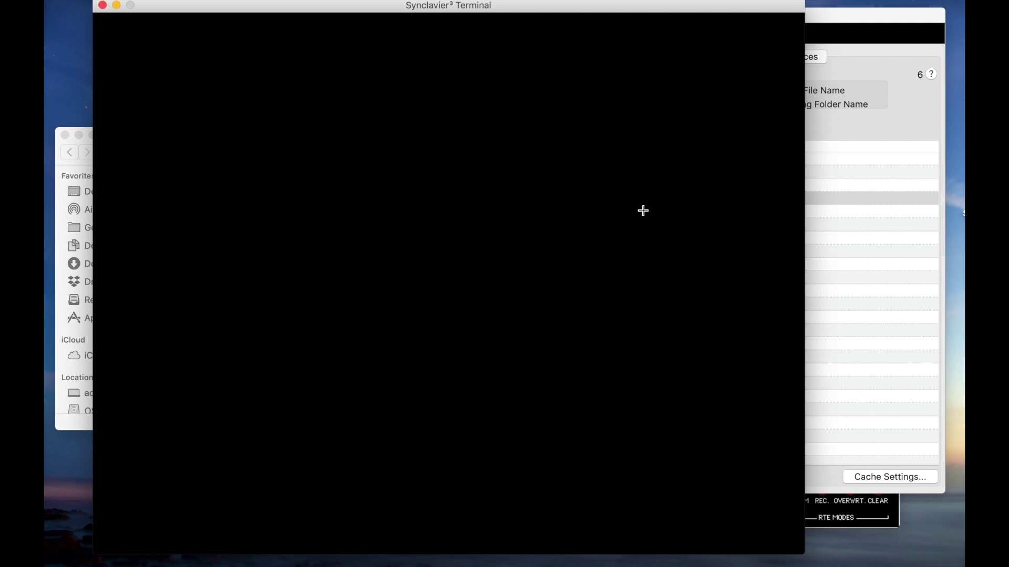
pyautogui.click(873, 11)
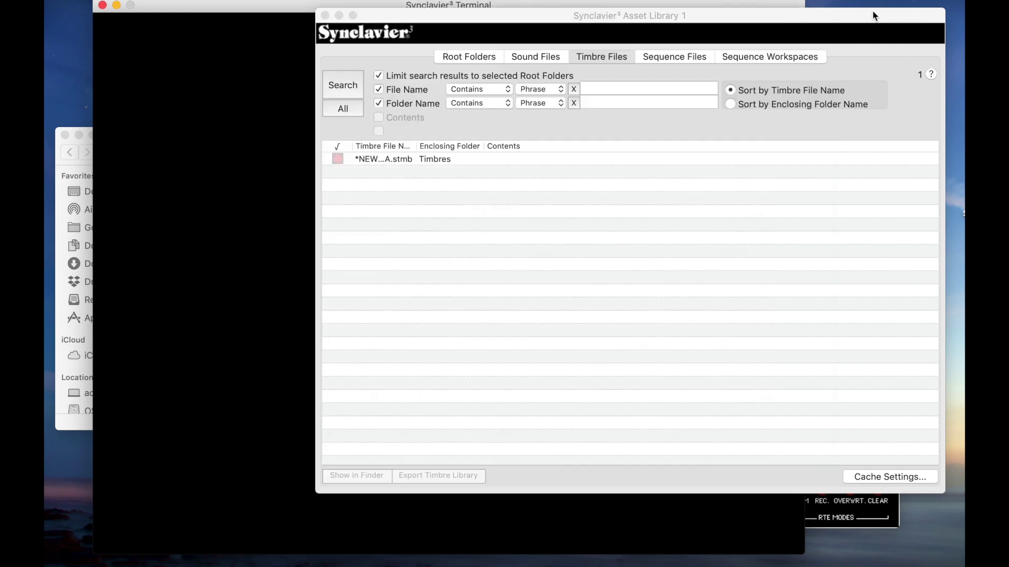
pyautogui.moveTo(873, 11); pyautogui.dragTo(773, 23)
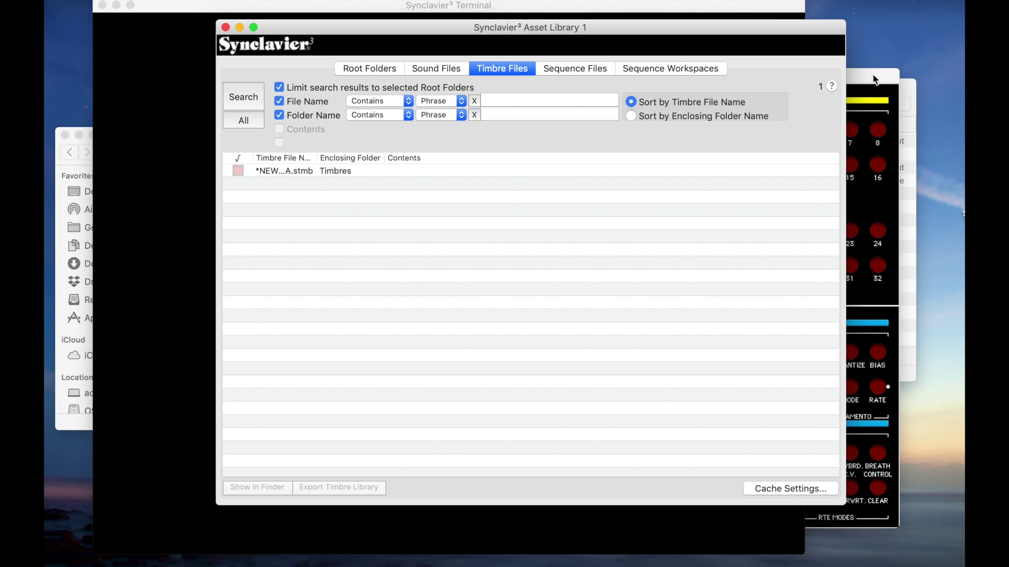
# - Collapse FM-1 in Finder and select the *NEWDATA.stmb timbre in the Asset Library
pyautogui.click(912, 87)
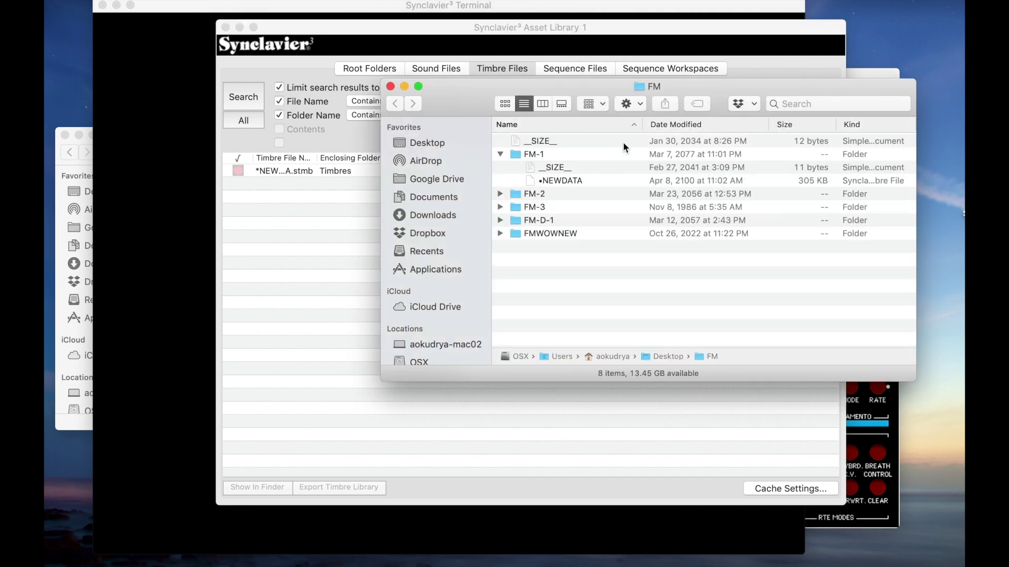
pyautogui.click(500, 154)
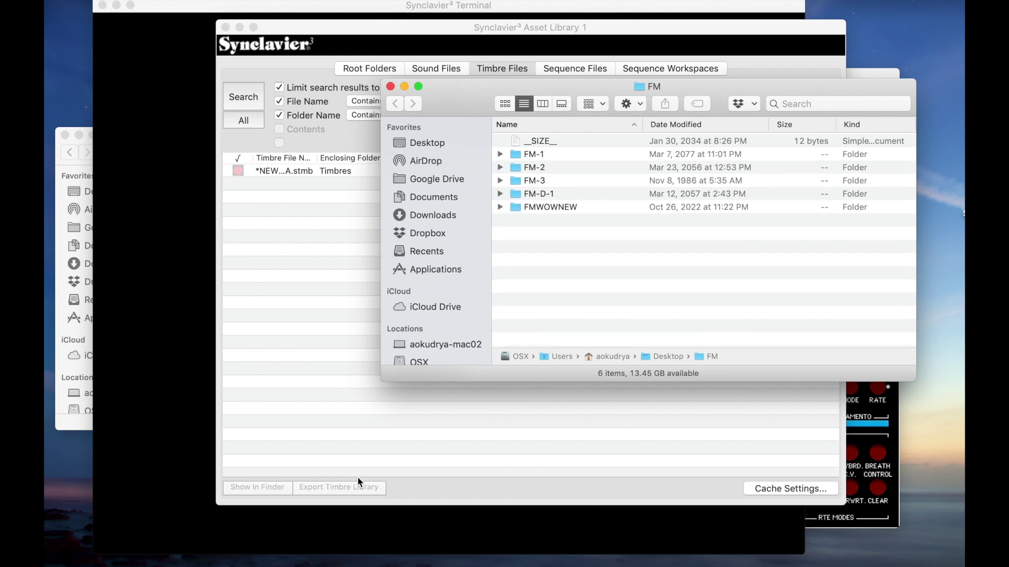
pyautogui.click(282, 355)
pyautogui.click(284, 170)
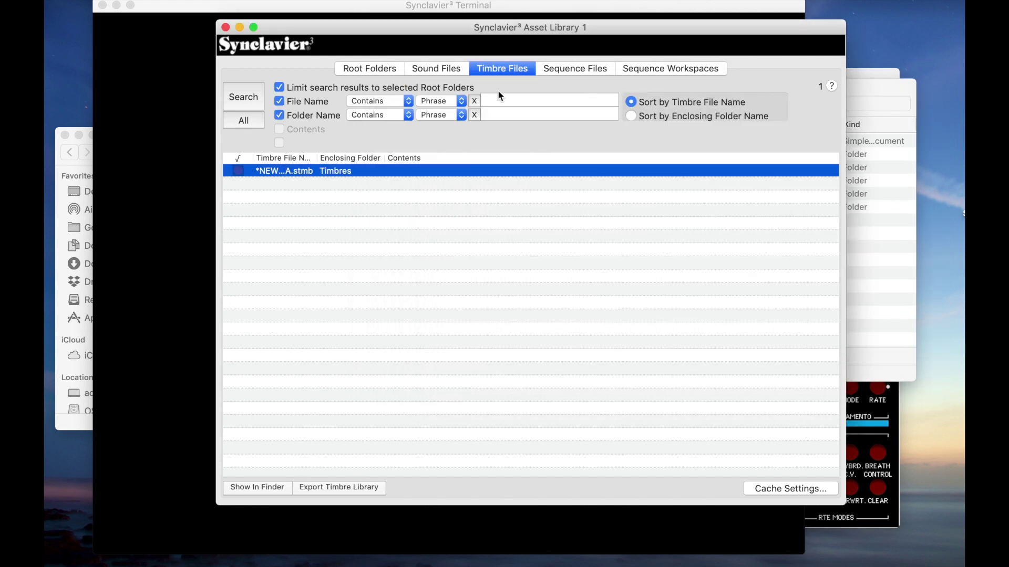
# - Reveal Timbres in Finder and drag FM-1, FM-2, FM-3, FM-D-1 and FMWOWNEW into it
pyautogui.click(269, 488)
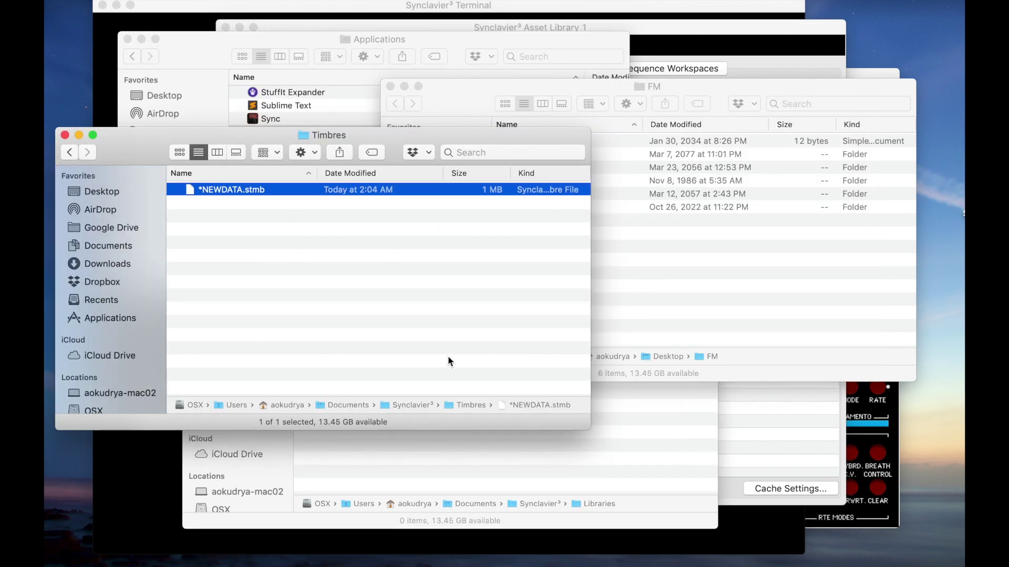
pyautogui.click(731, 240)
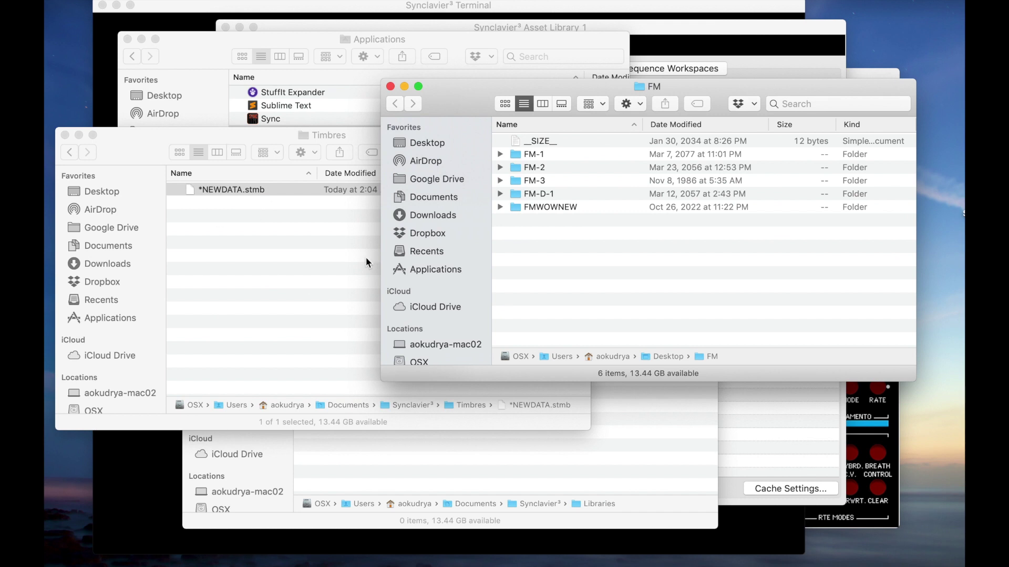
pyautogui.moveTo(595, 235); pyautogui.dragTo(268, 274)
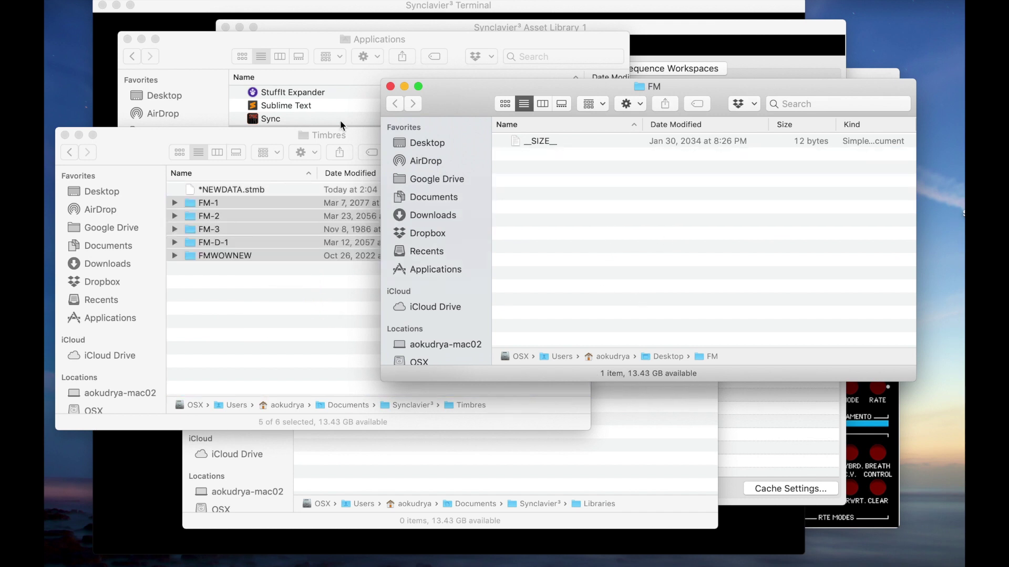
# - Refresh the Asset Library to six timbre files, select FM-2's NEWDATA, and move the window right
pyautogui.click(796, 434)
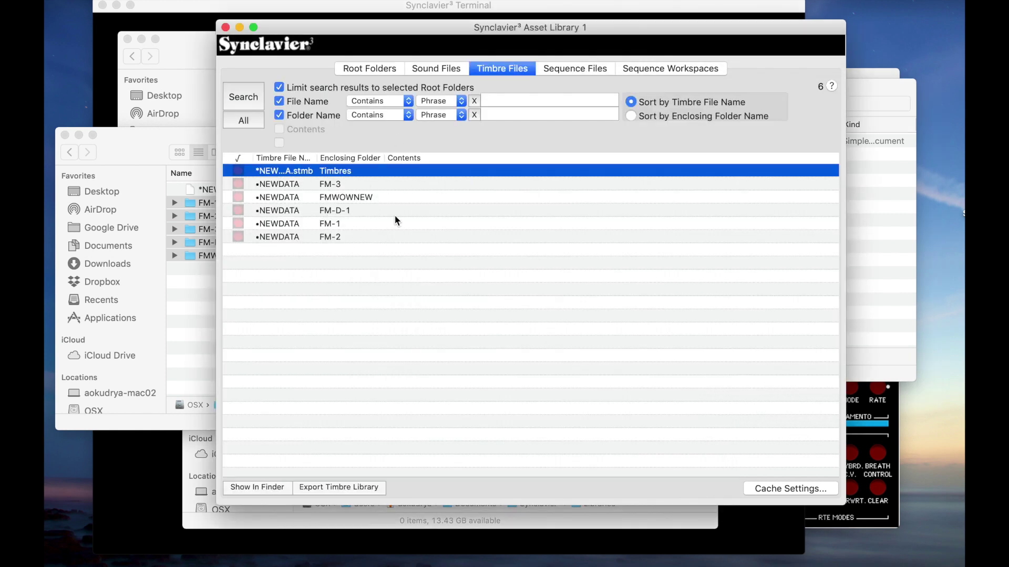
pyautogui.click(283, 237)
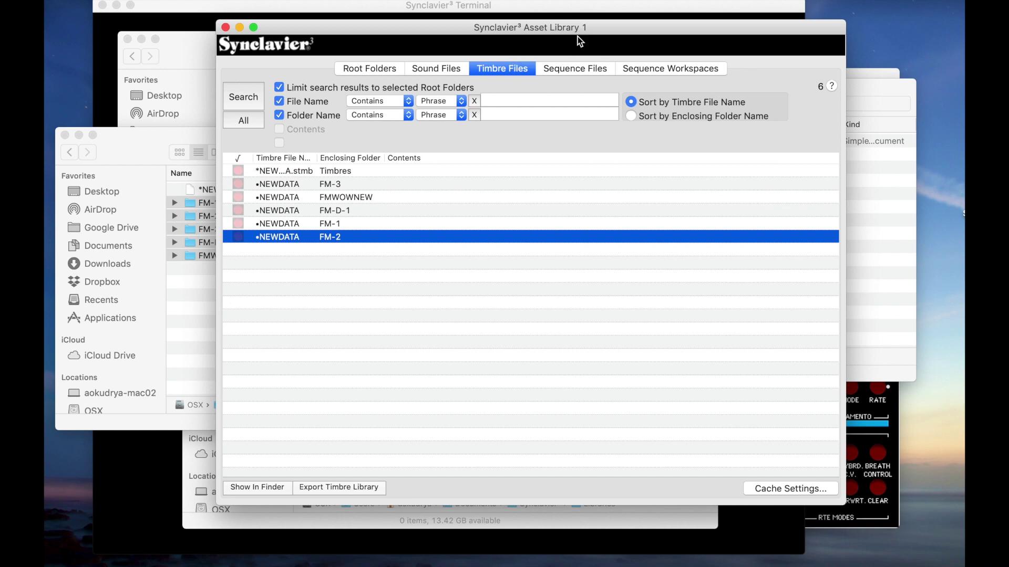
pyautogui.moveTo(543, 24); pyautogui.dragTo(656, 24)
# - Start real-time mode from the terminal and open the Timbre Directory
pyautogui.click(445, 6)
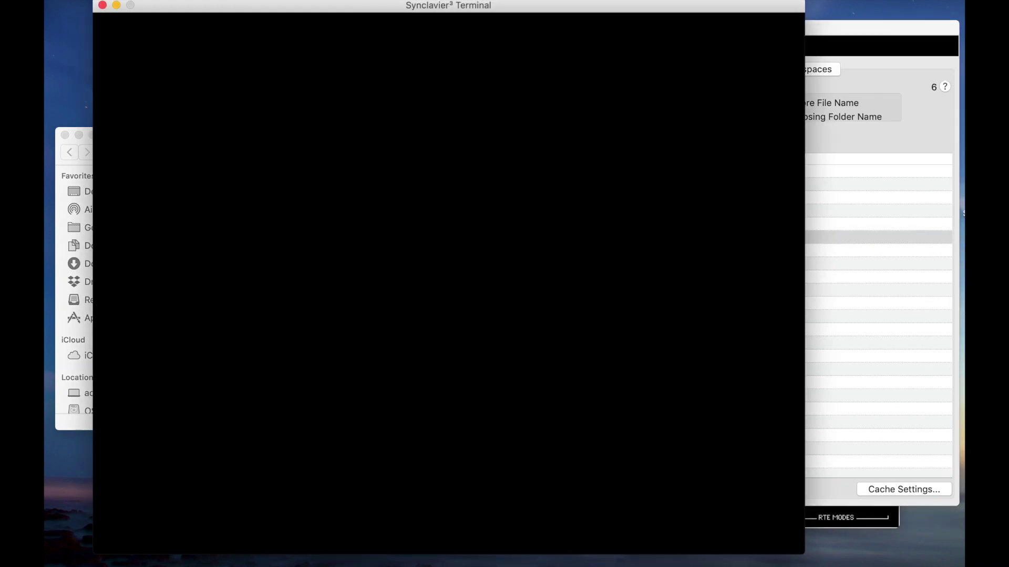
pyautogui.click(257, 0)
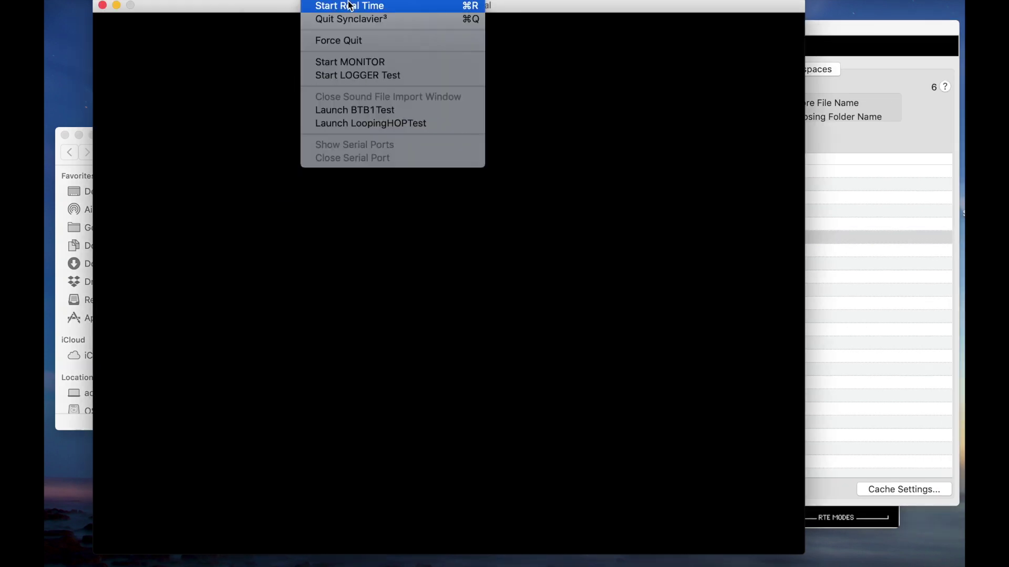
pyautogui.click(354, 4)
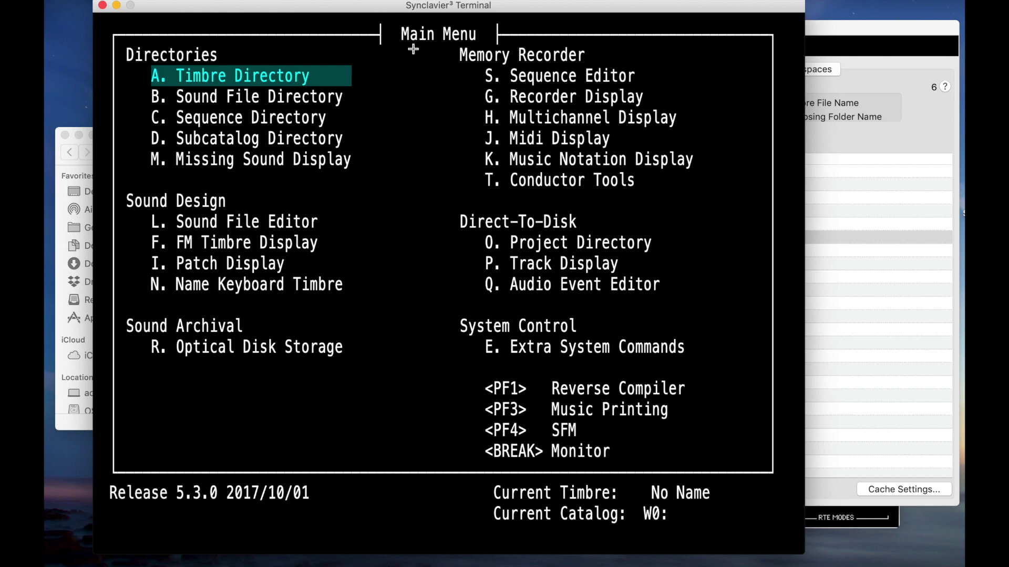
pyautogui.press('Return')
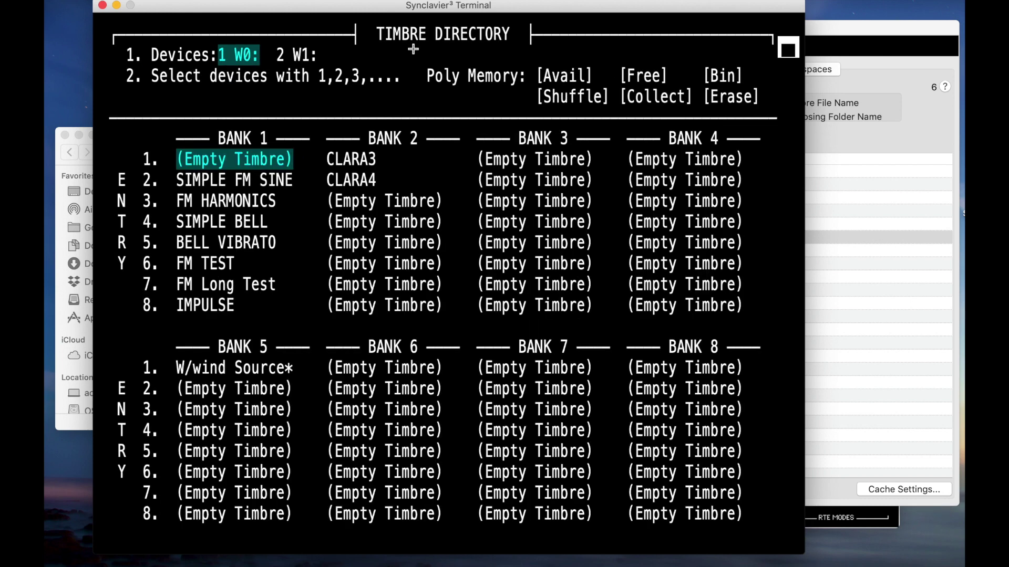
# - Load the FM timbre banks, ending with FM-2 as FM SOUNDS 2, then close the terminal
pyautogui.click(837, 23)
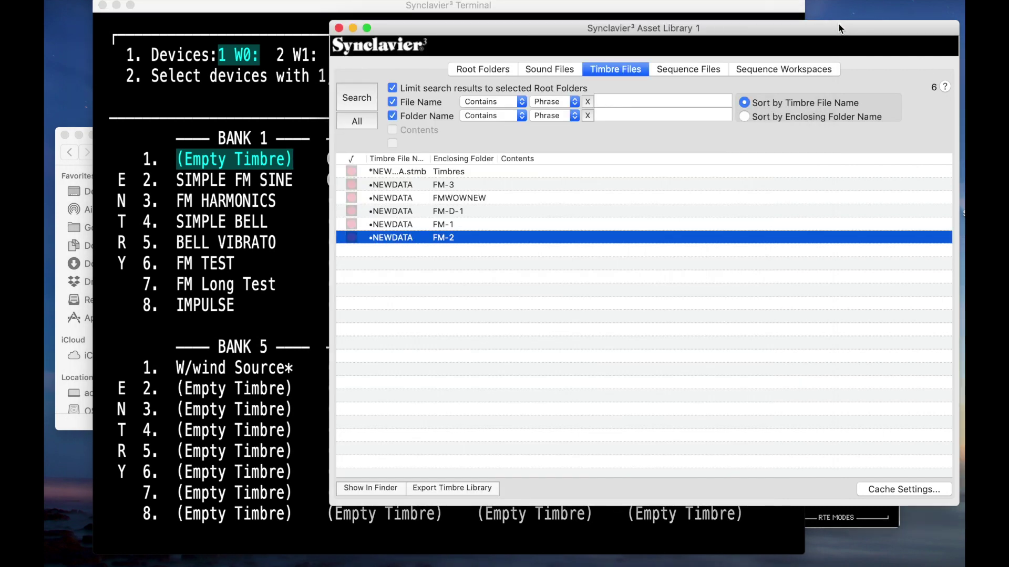
pyautogui.click(350, 238)
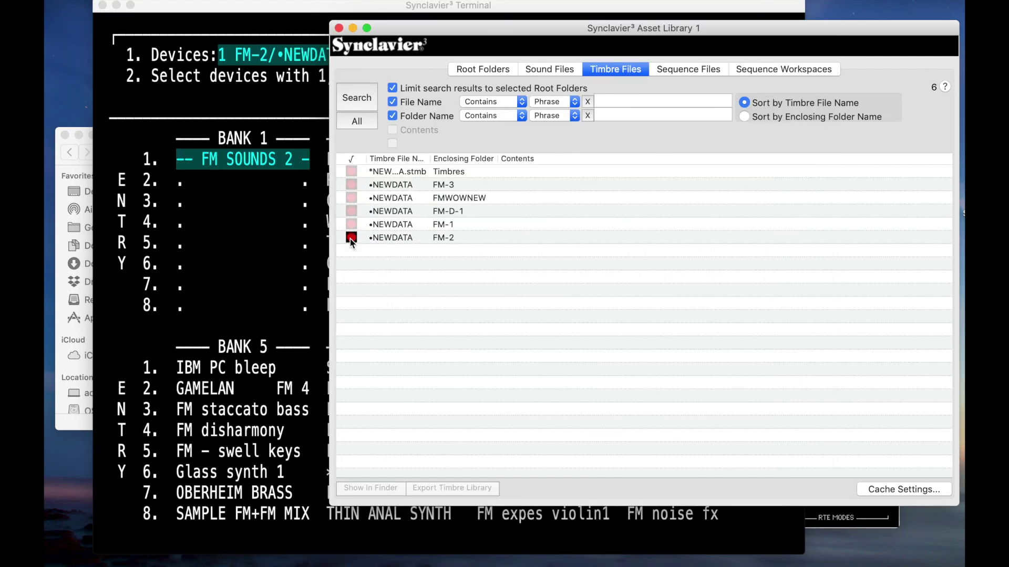
pyautogui.click(351, 225)
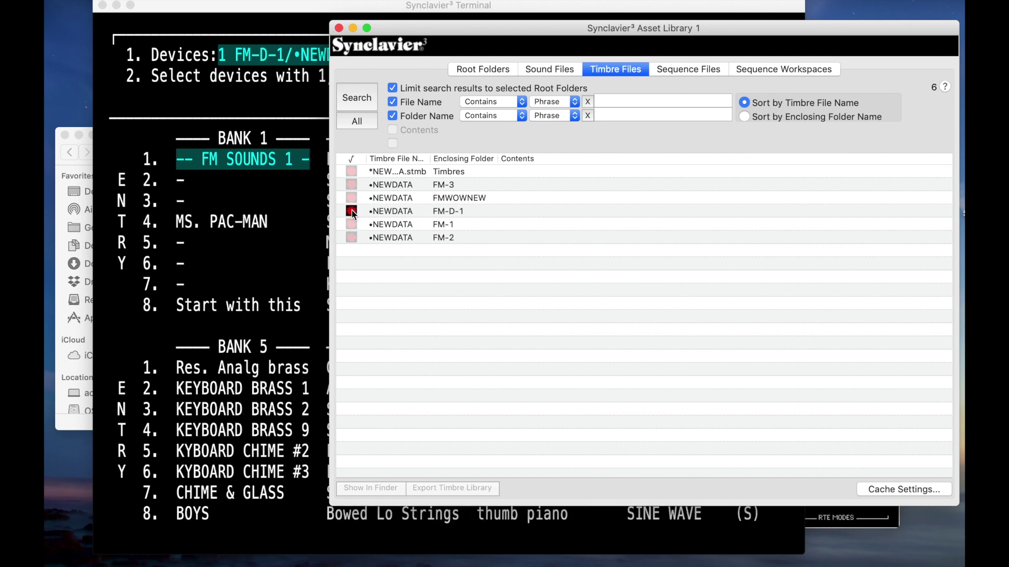
pyautogui.click(351, 211)
pyautogui.click(351, 198)
pyautogui.click(351, 185)
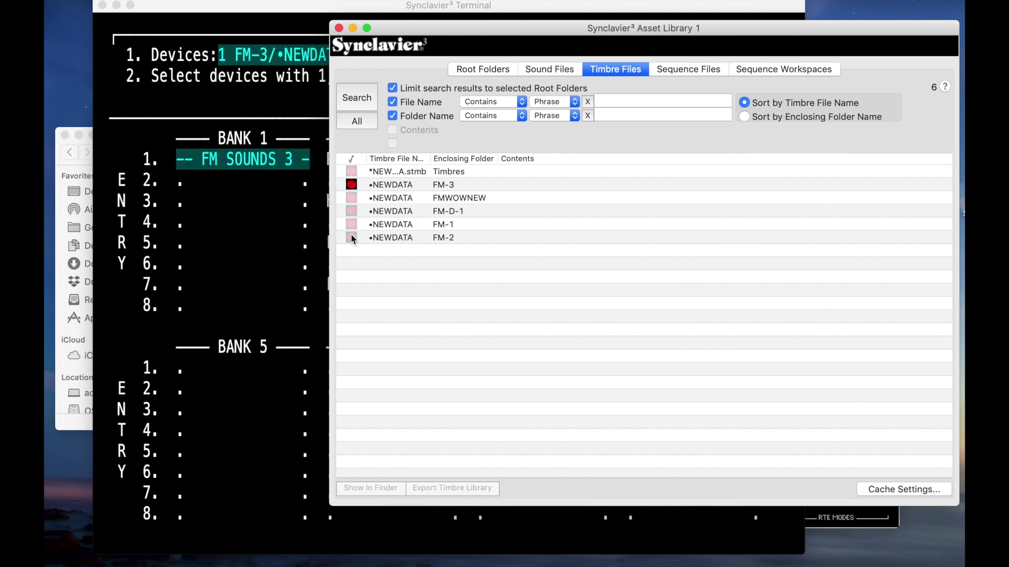
pyautogui.click(351, 237)
pyautogui.click(407, 238)
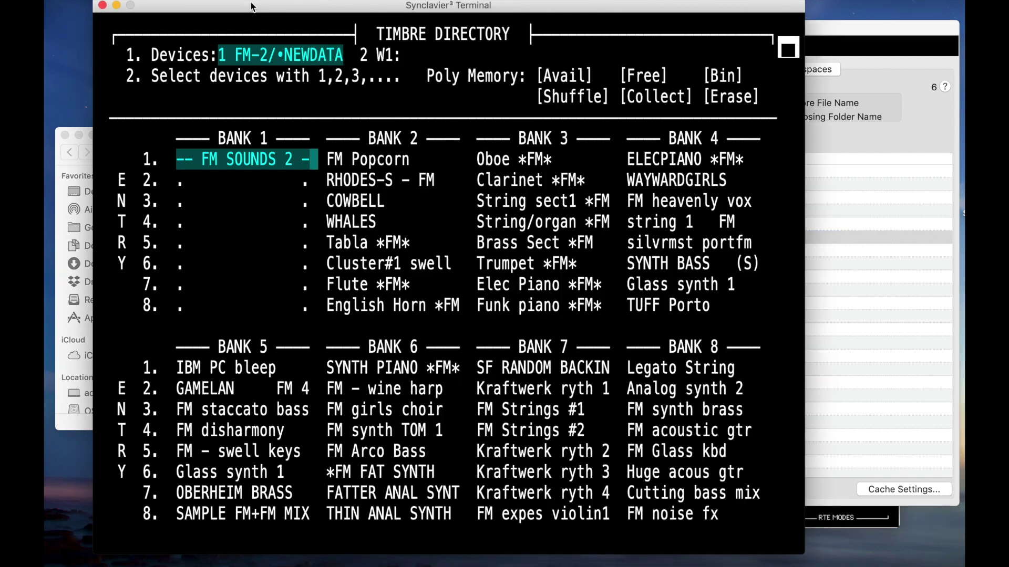
pyautogui.click(254, 7)
pyautogui.click(102, 6)
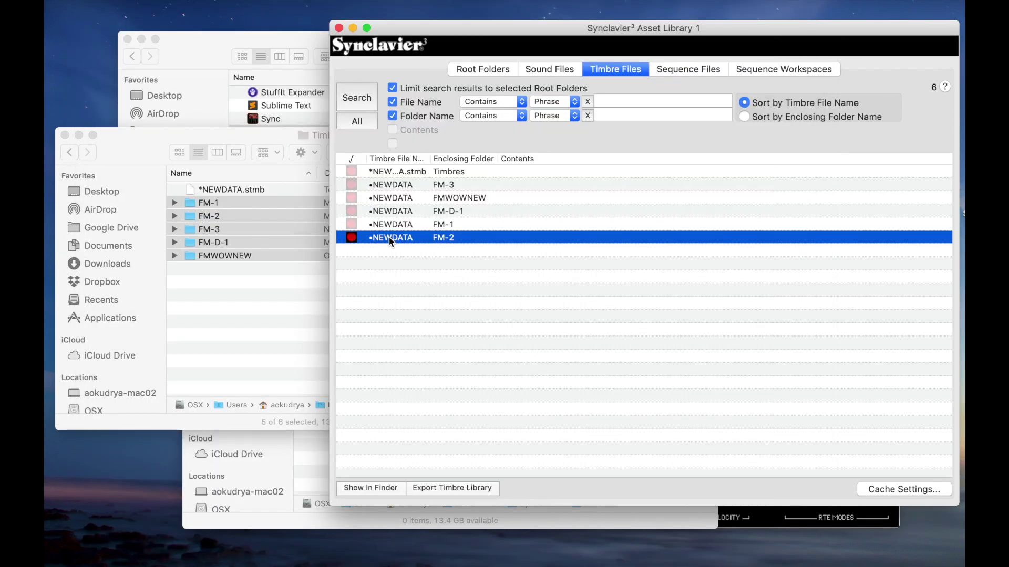
# - Use Export Timbre Library to save FM-2 as library 'Test', described 'test export'
pyautogui.click(423, 486)
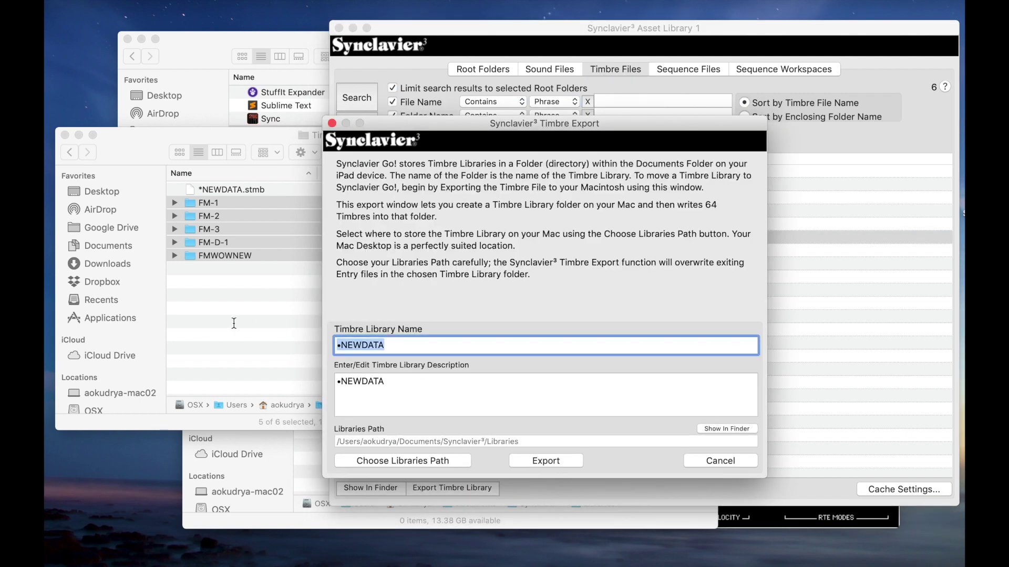
pyautogui.write('Test')
pyautogui.press('BackSpace')
pyautogui.press('BackSpace')
pyautogui.press('BackSpace')
pyautogui.write('est')
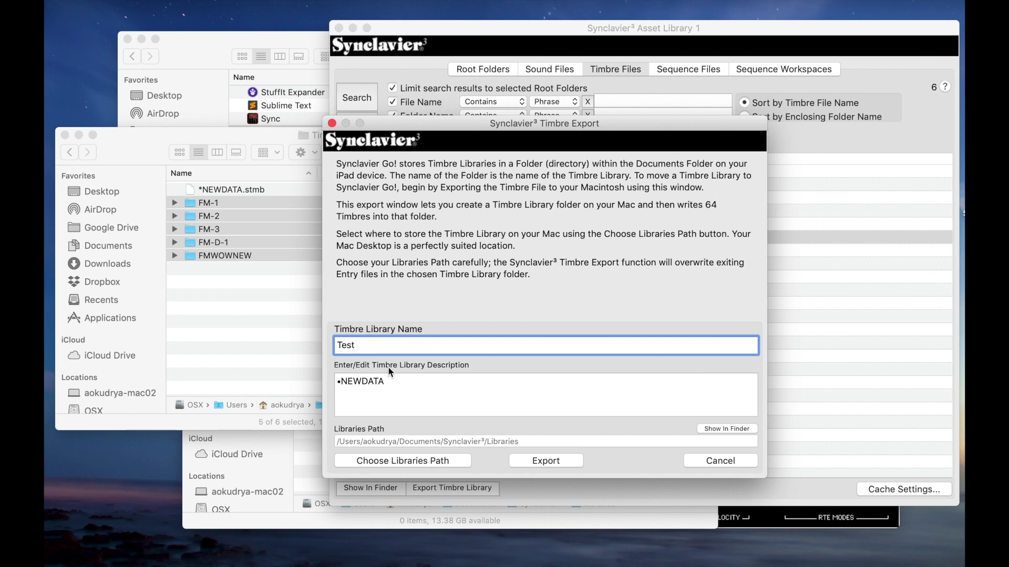
pyautogui.press('Tab')
pyautogui.write('s')
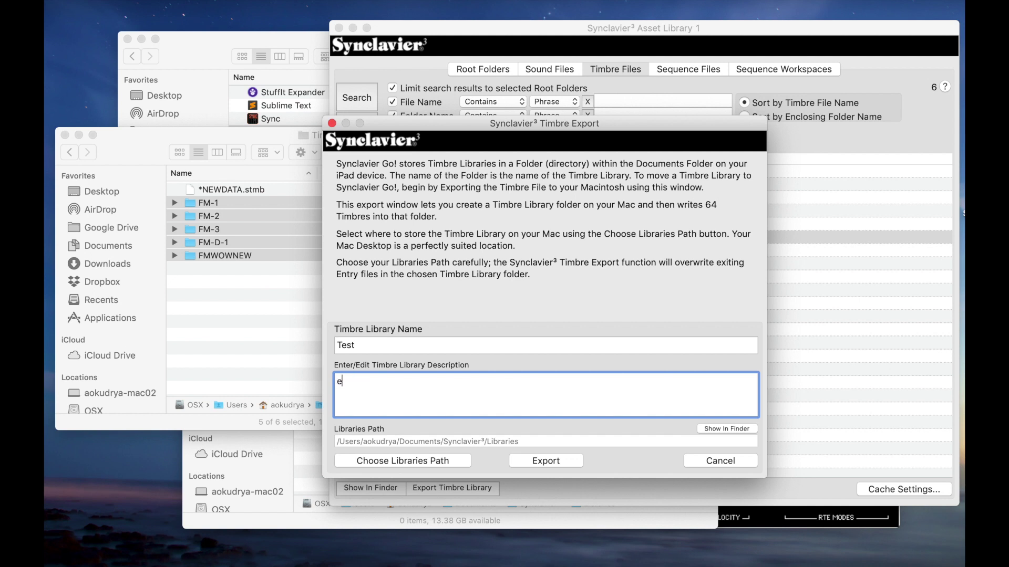
pyautogui.press('BackSpace')
pyautogui.write('ts')
pyautogui.press('BackSpace')
pyautogui.write('est export')
pyautogui.click(545, 461)
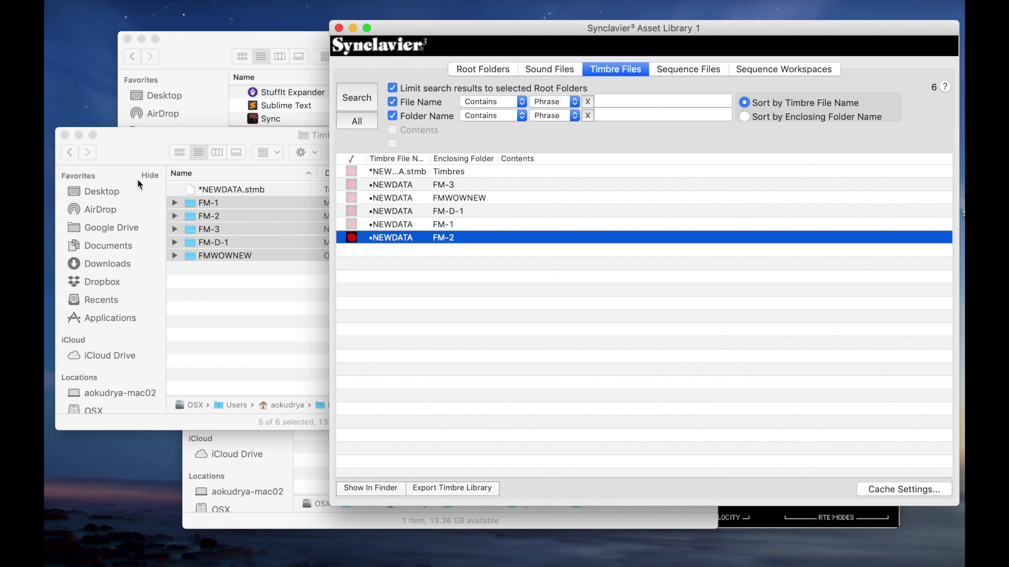
# - Go from Timbres up to Synclavier³, into Libraries > Test, and scroll its 57 entry files
pyautogui.click(143, 155)
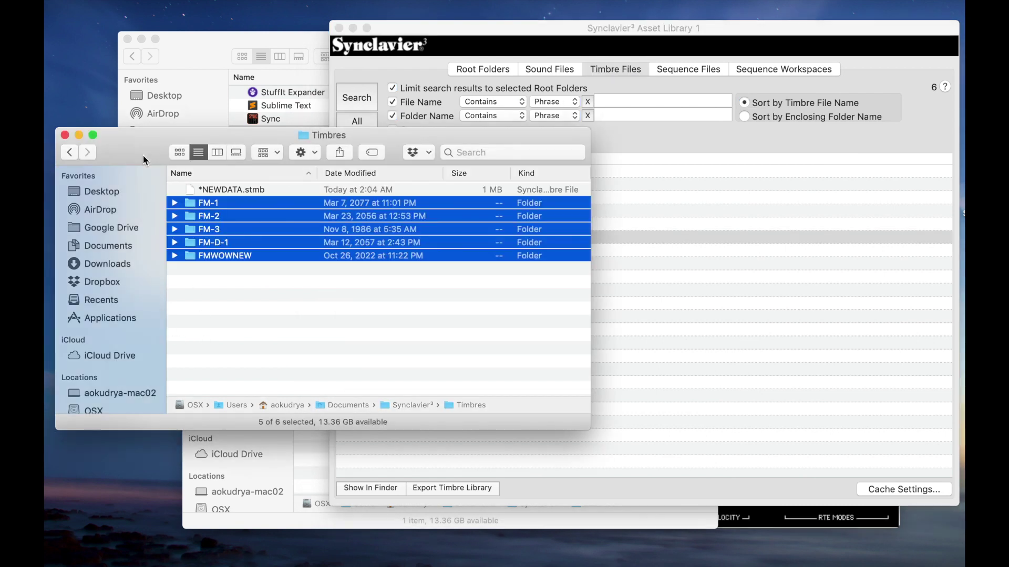
pyautogui.doubleClick(398, 404)
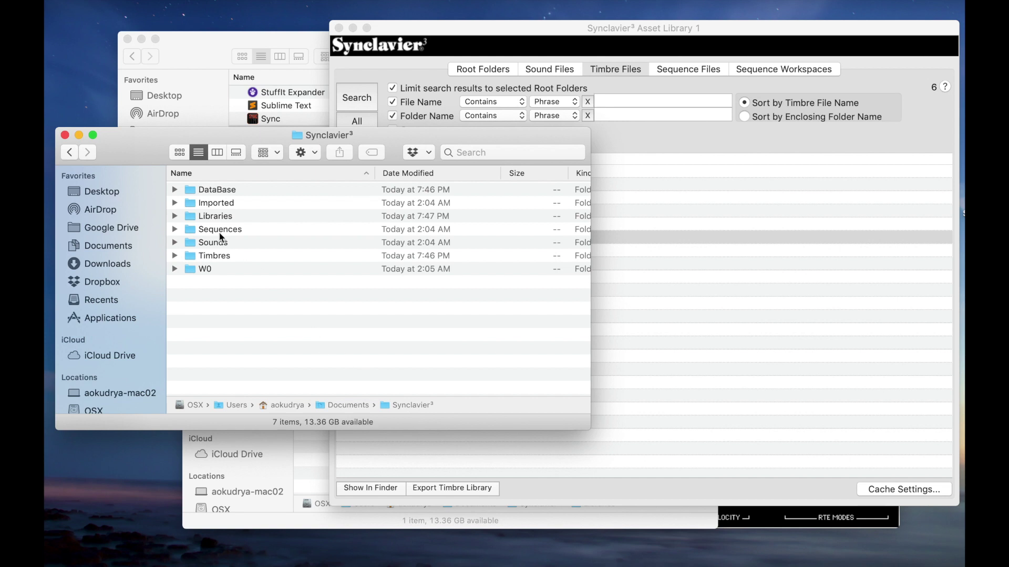
pyautogui.doubleClick(214, 216)
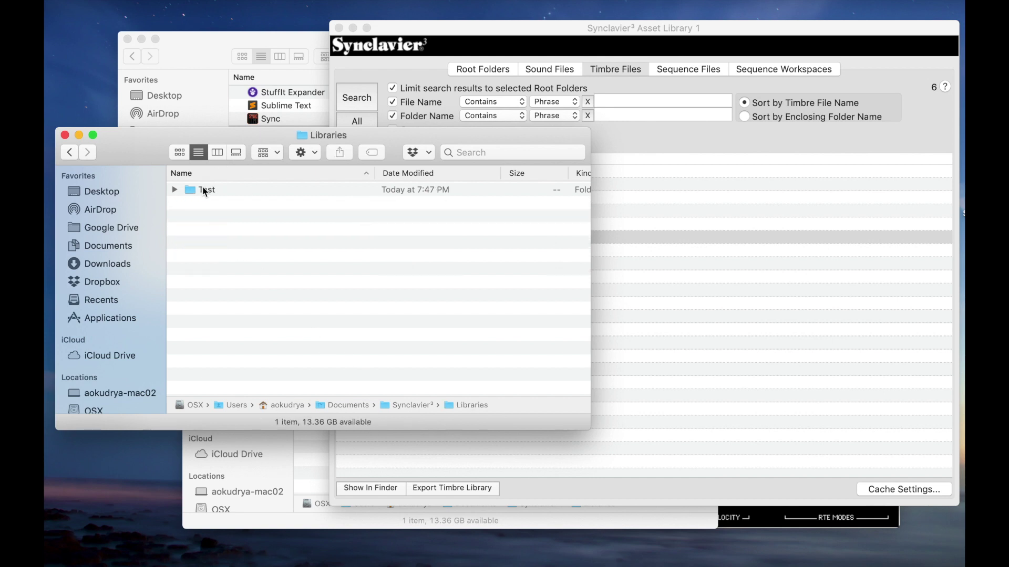
pyautogui.doubleClick(203, 190)
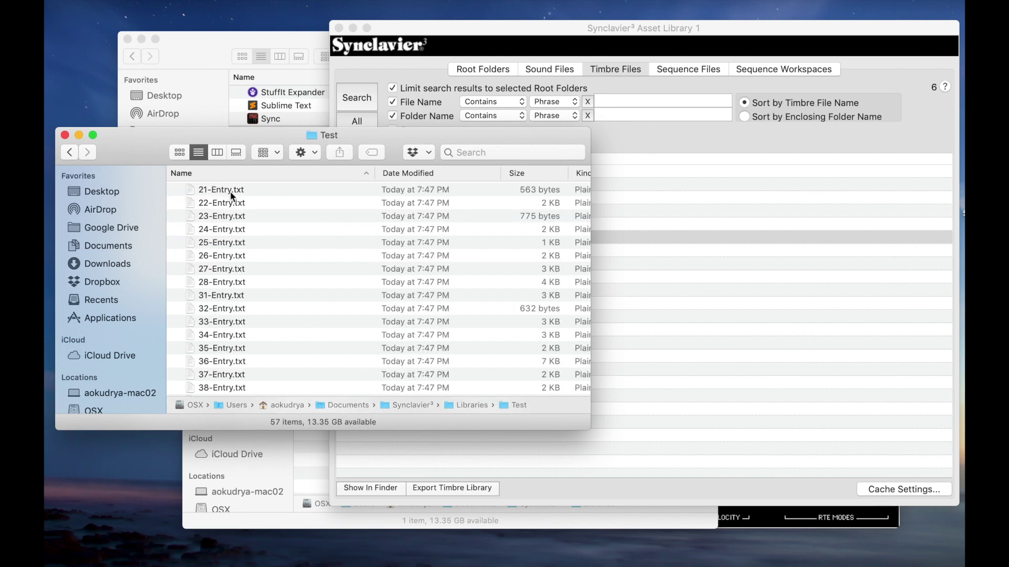
pyautogui.scroll(-10, 330, 295)
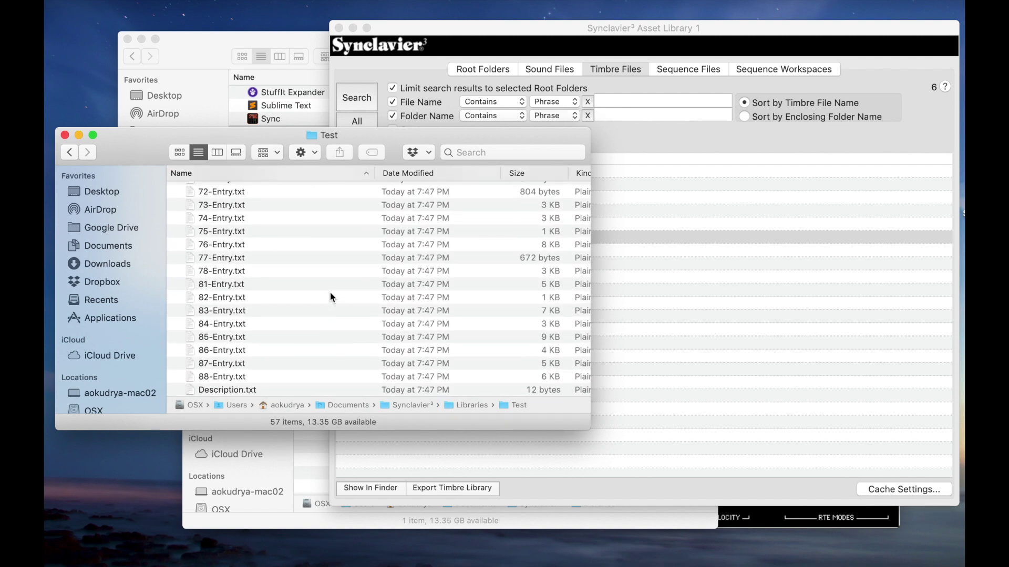
pyautogui.scroll(10, 330, 293)
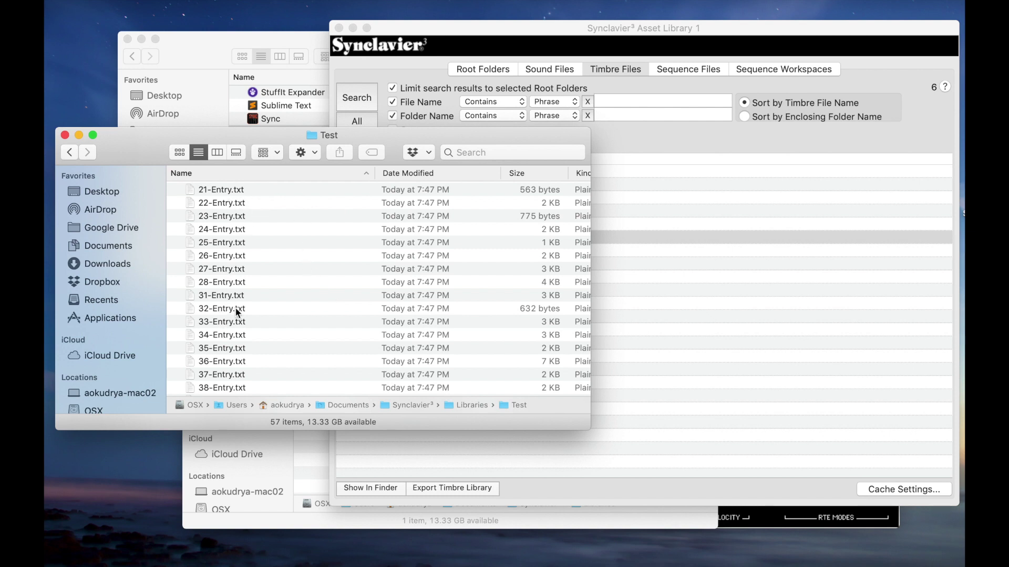
pyautogui.doubleClick(245, 256)
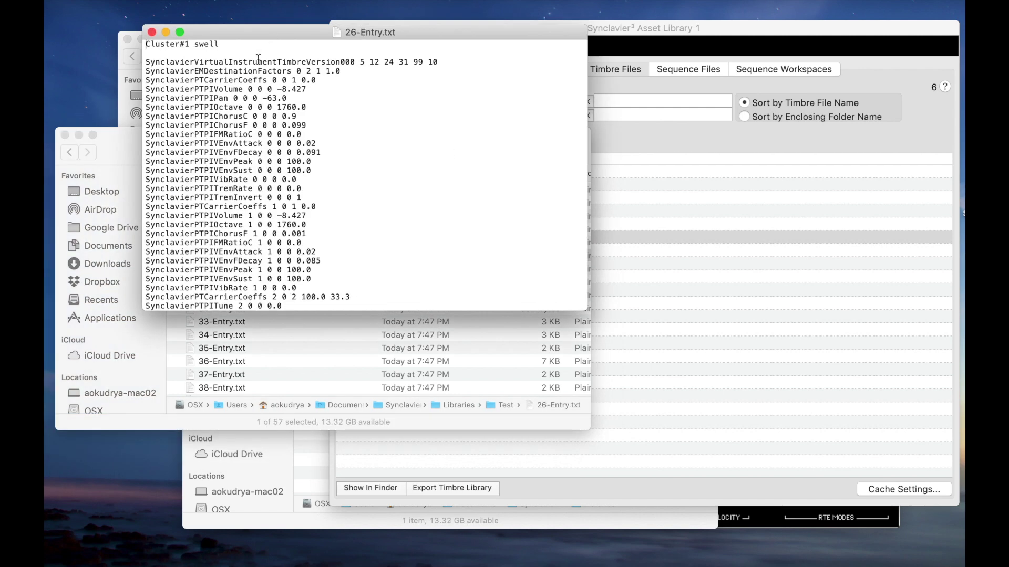
pyautogui.click(152, 32)
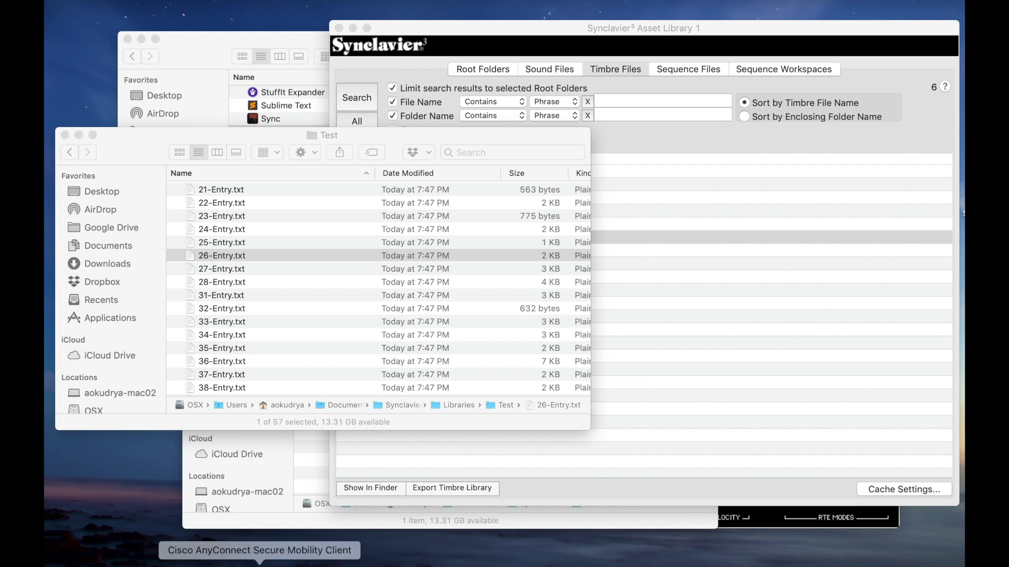
# - In iTunes File Sharing for the iPad, select the Test folder from Libraries to add
pyautogui.click(203, 563)
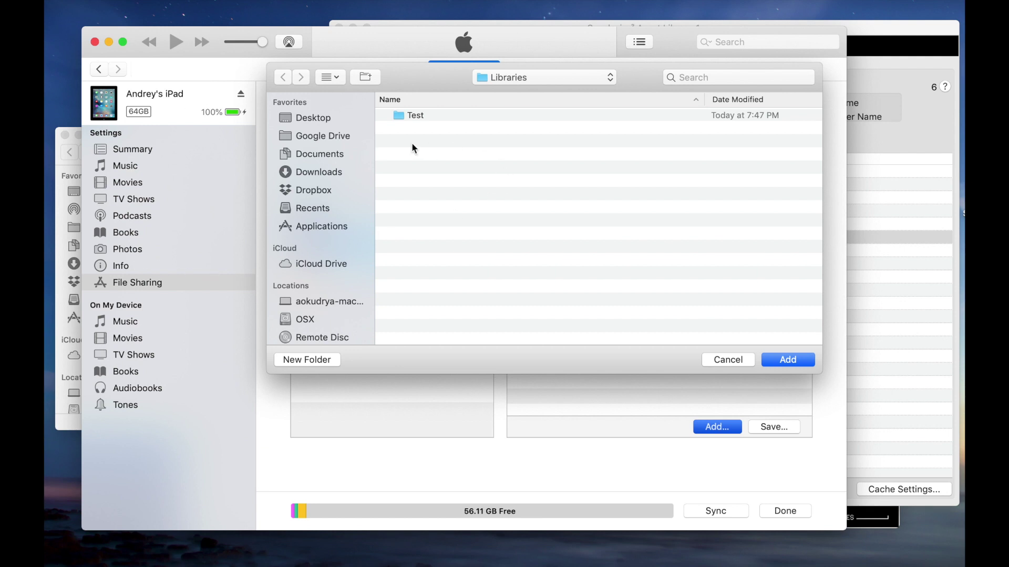
pyautogui.click(514, 80)
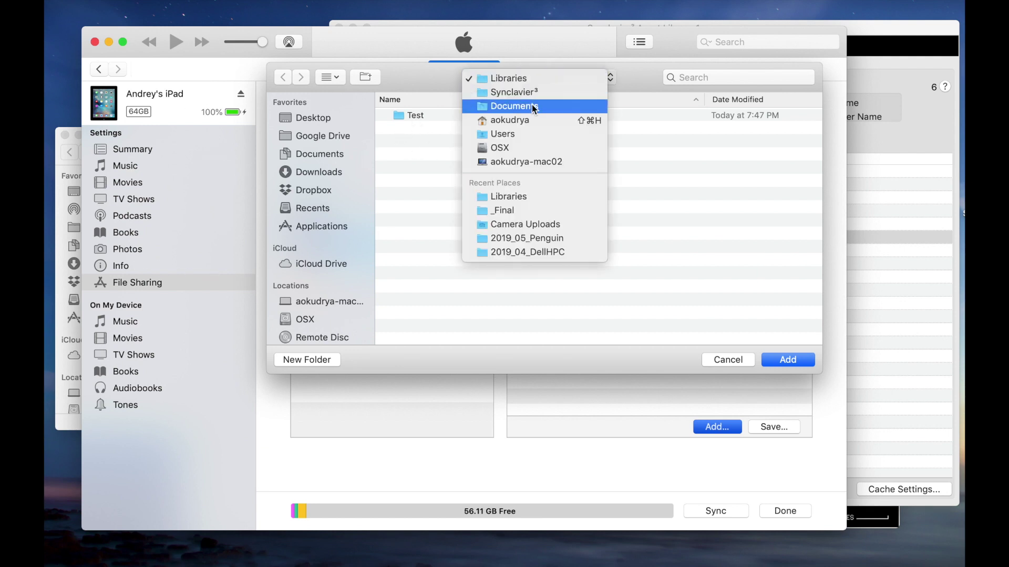
pyautogui.click(496, 78)
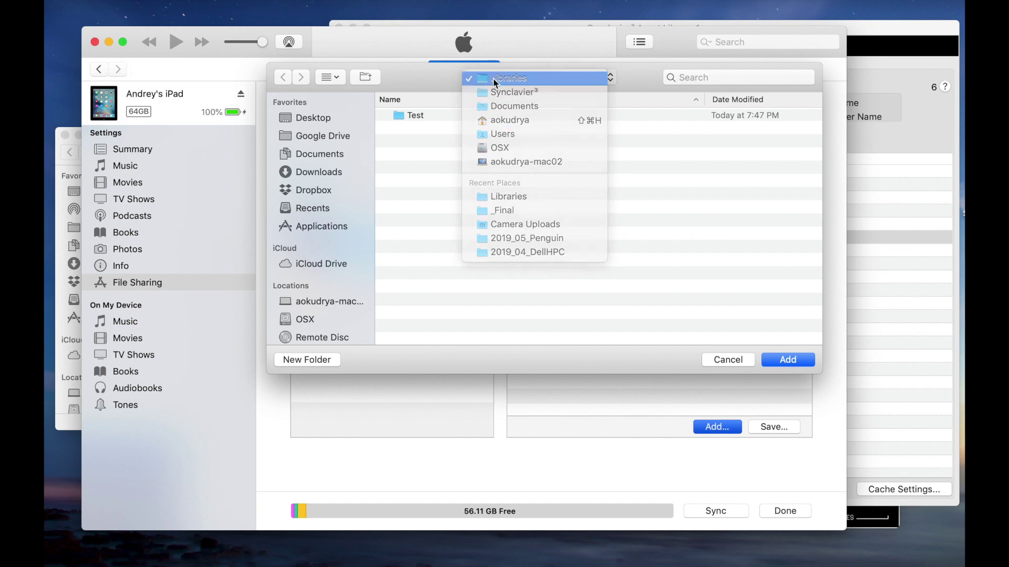
pyautogui.click(418, 118)
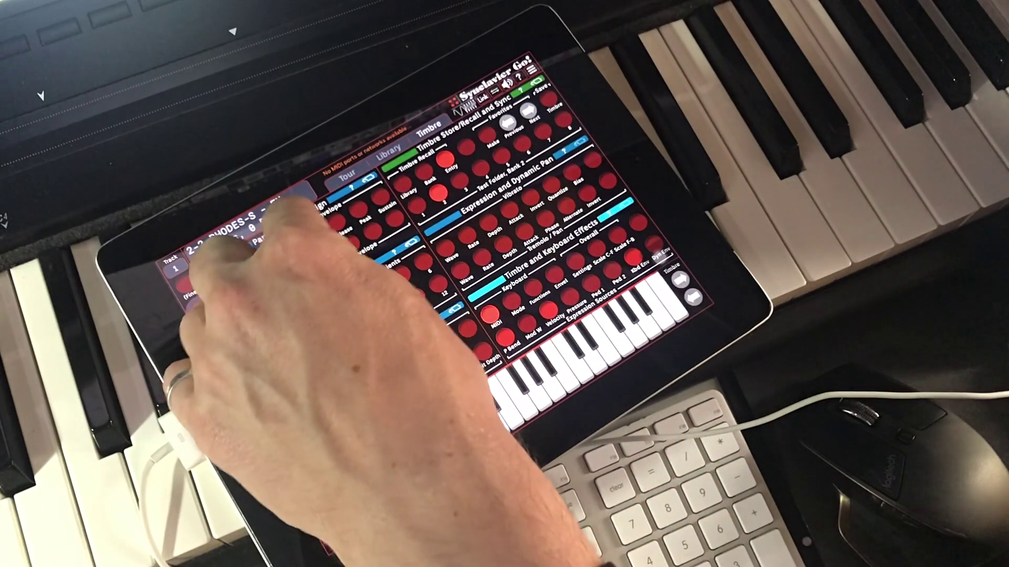
# - Open the Test custom library in Synclavier Go! and scroll to Bank 2's timbres like FM Popcorn and COWBELL
pyautogui.click(260, 239)
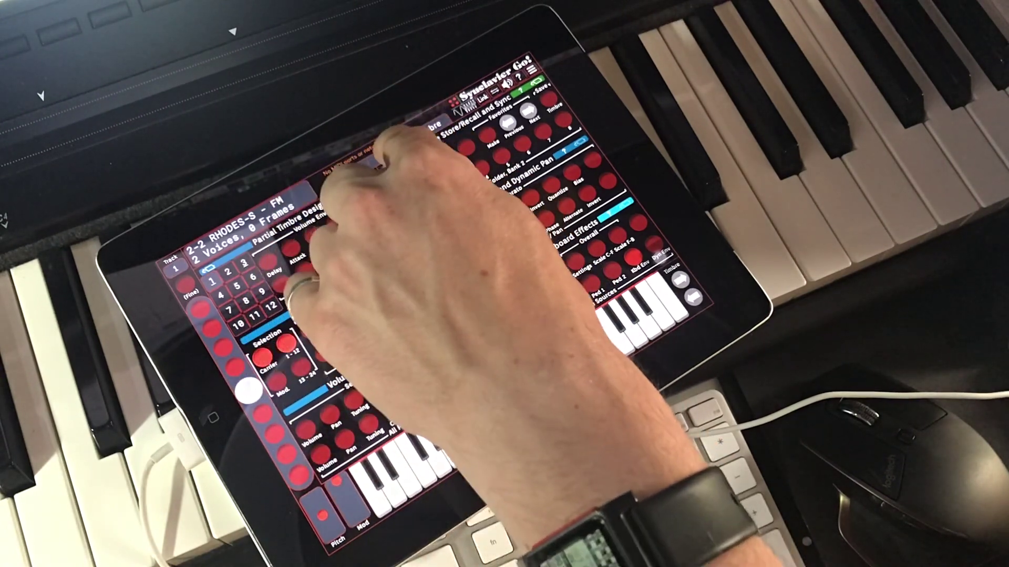
pyautogui.click(386, 154)
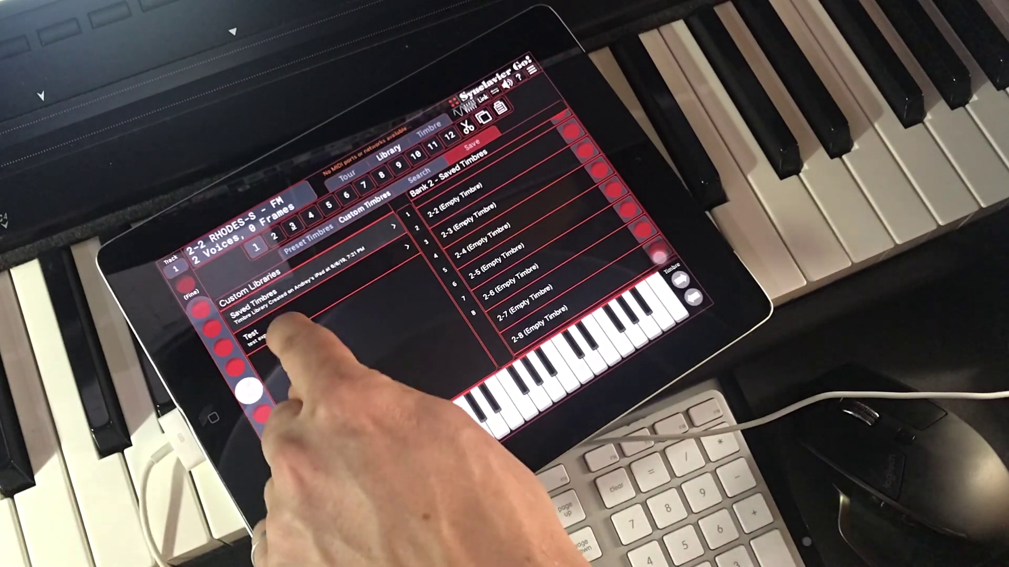
pyautogui.click(273, 336)
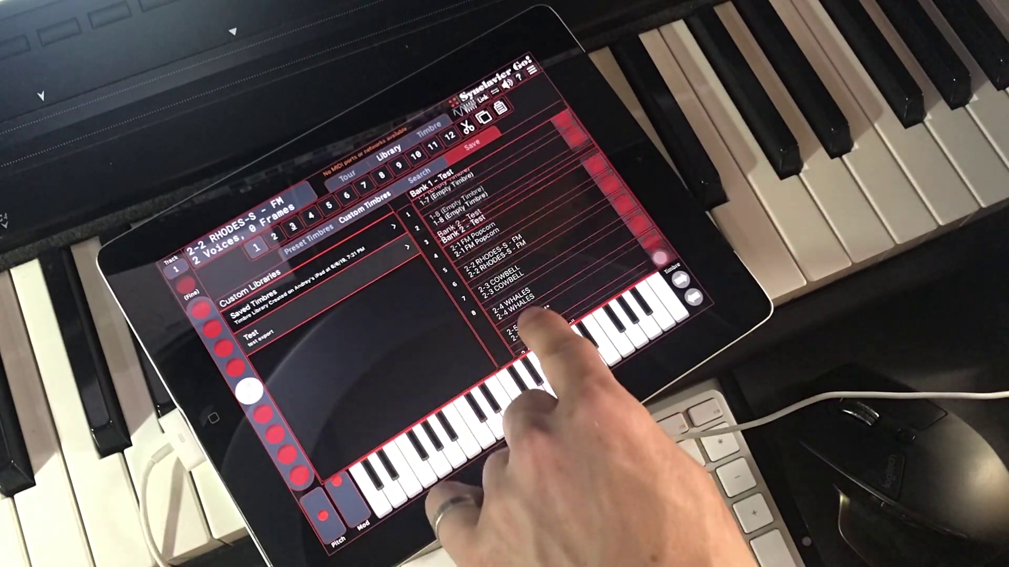
pyautogui.scroll(-2, 526, 316)
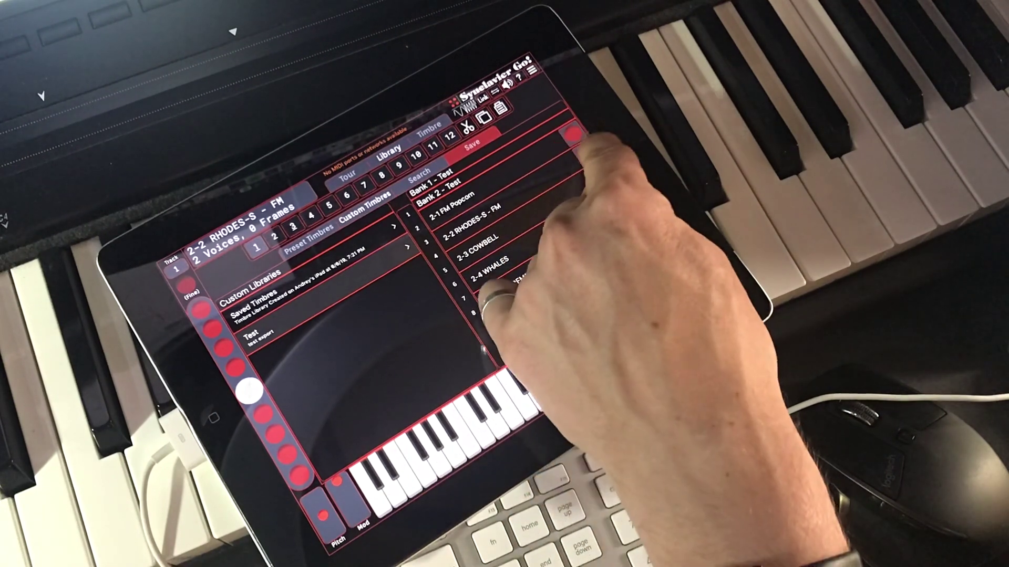